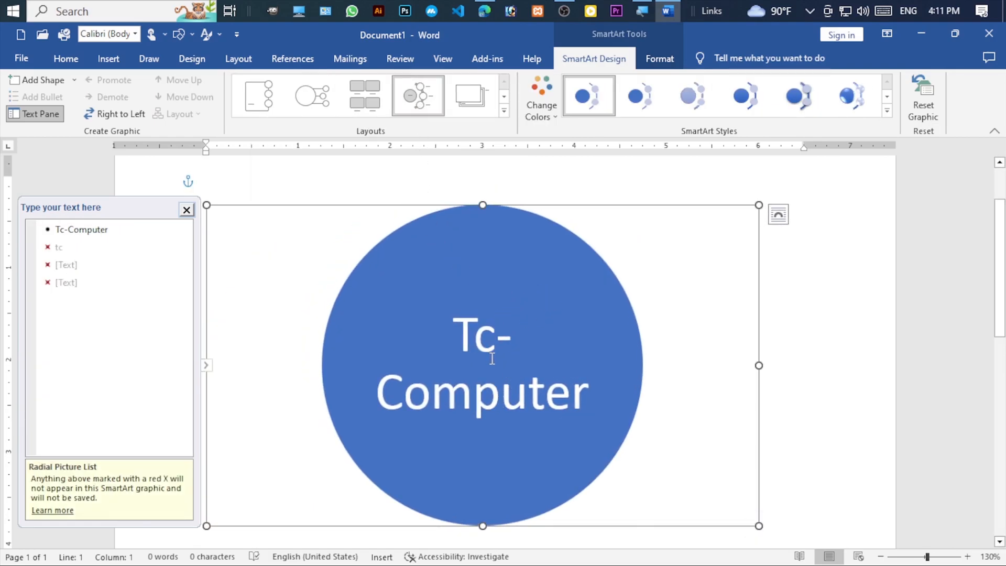
- Undo the last SmartArt layout change, close its text pane and delete the whole graphic from the document
key("ctrl+z")
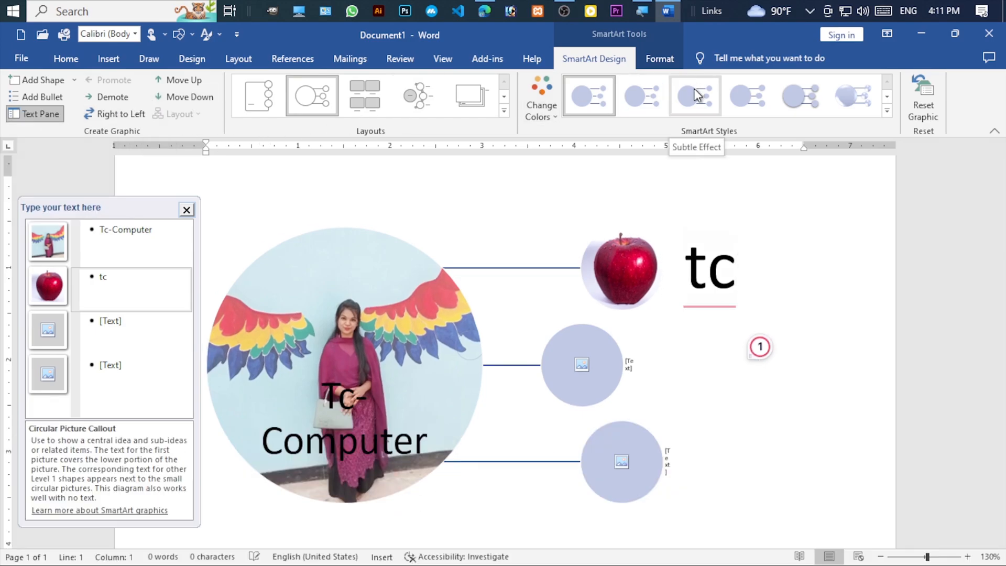
left_click(189, 208)
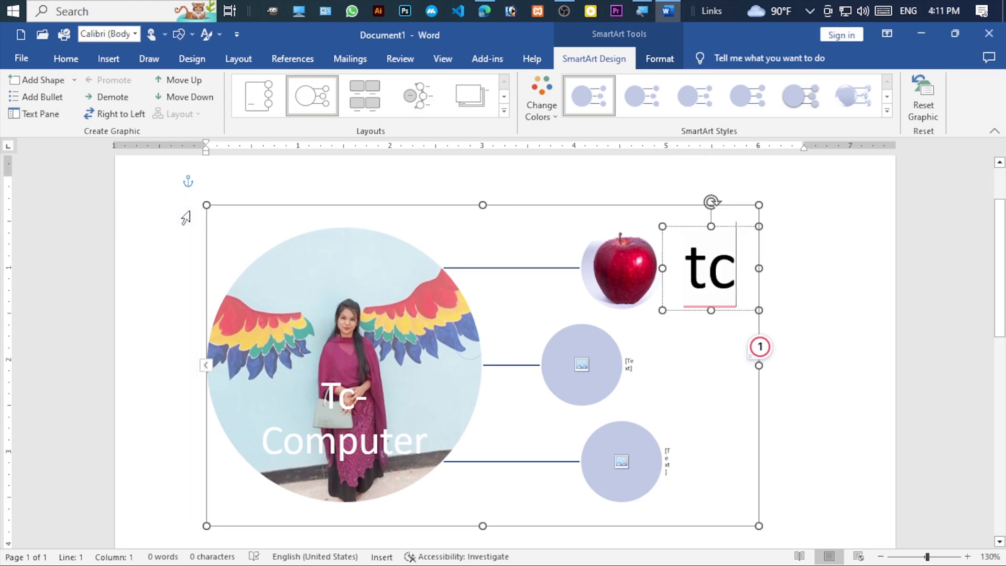
left_click(227, 206)
key("Delete")
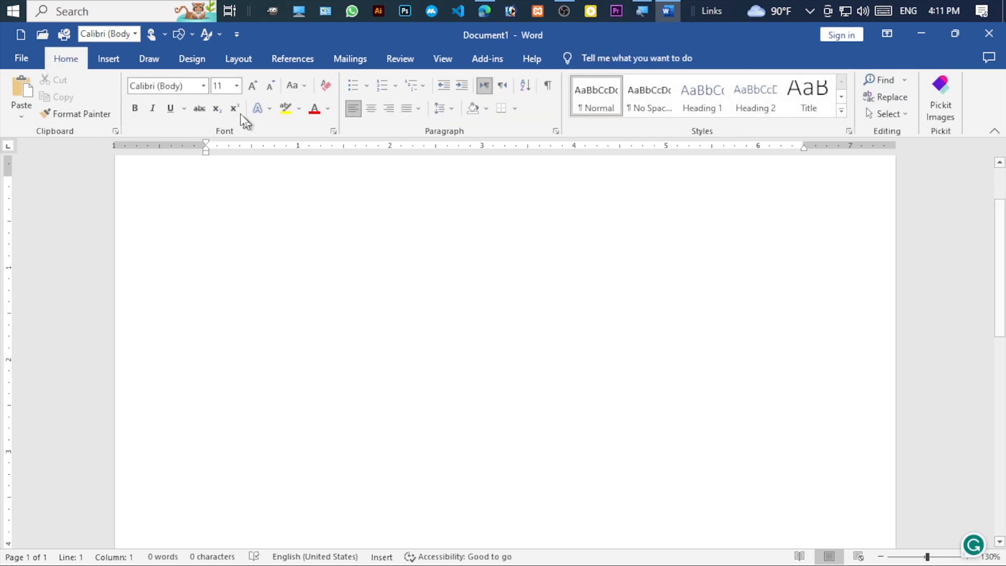
- Insert a Clustered Column chart into the blank document
left_click(109, 59)
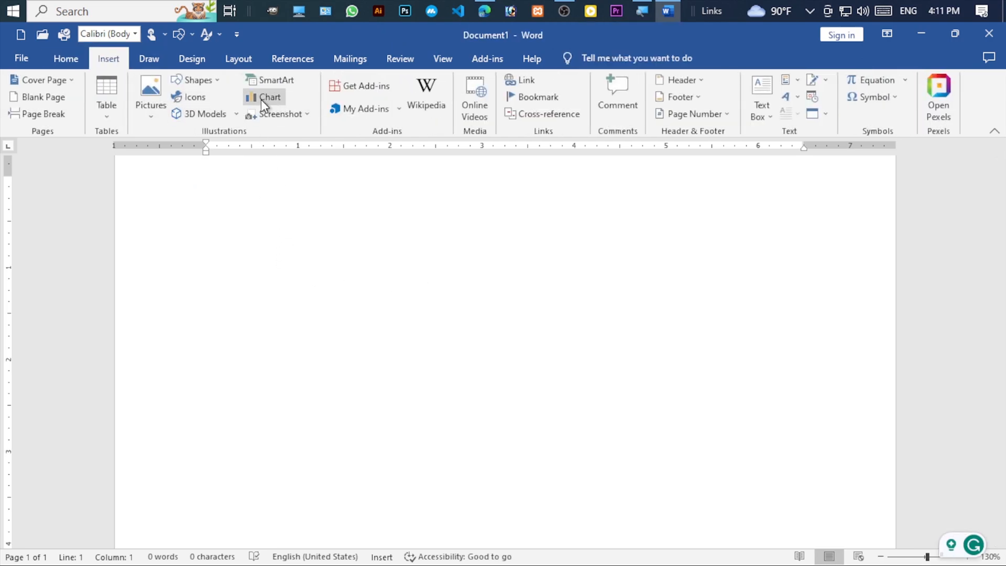
left_click(262, 98)
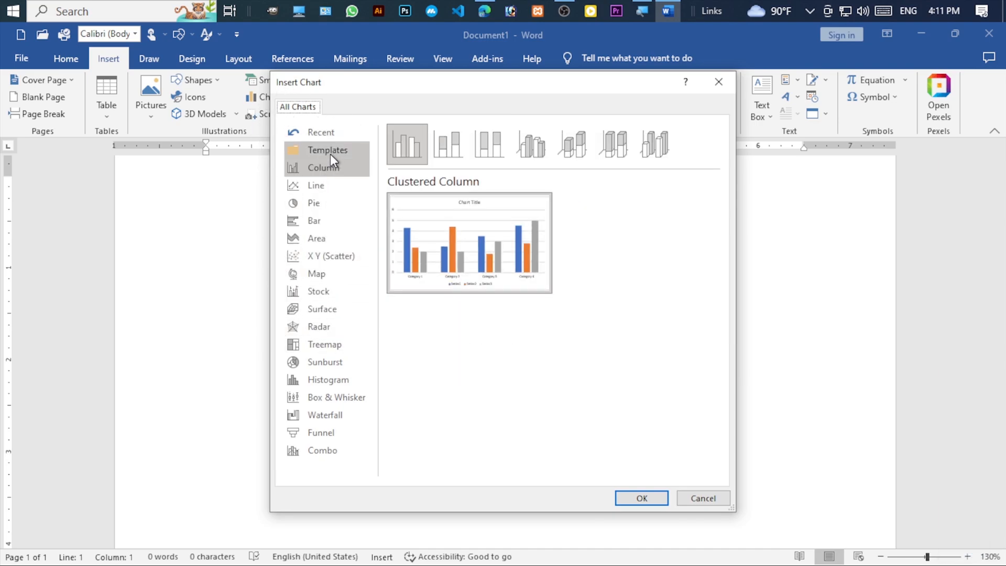
mouse_move(415, 216)
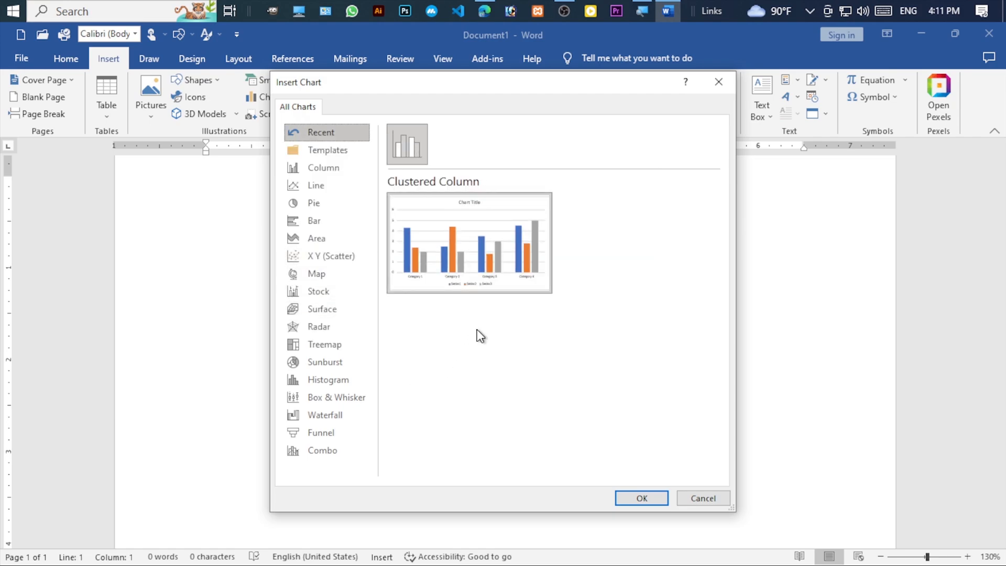
left_click(318, 151)
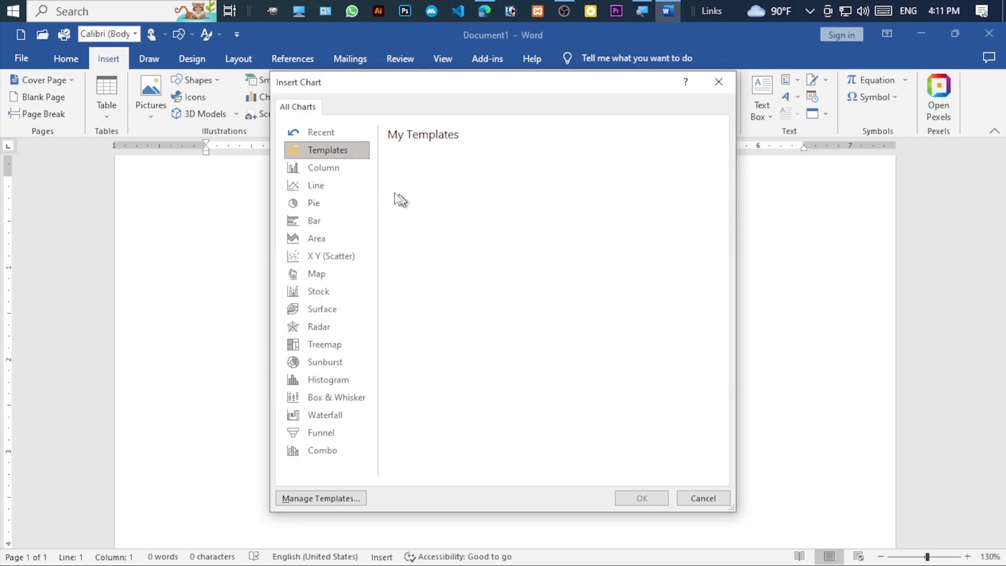
left_click(323, 167)
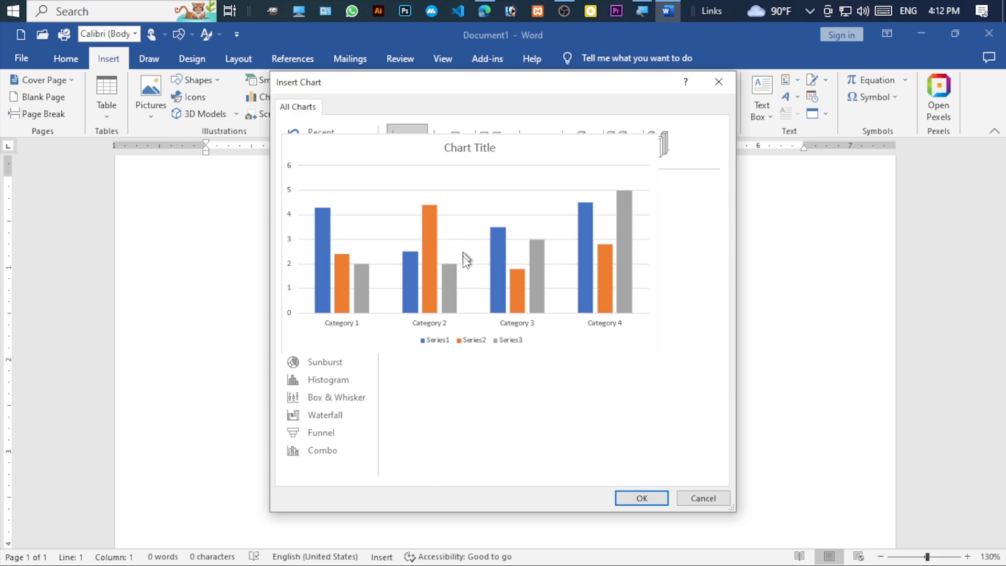
left_click(640, 499)
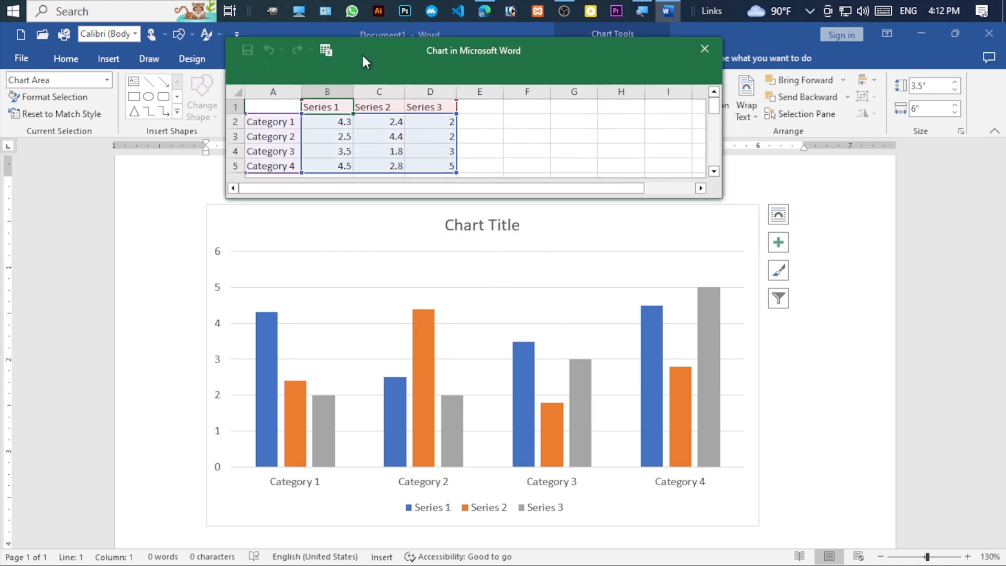
- Rename the three series headers in the chart's data sheet to BNG, ENG and Math
left_click_drag(360, 56, 377, 194)
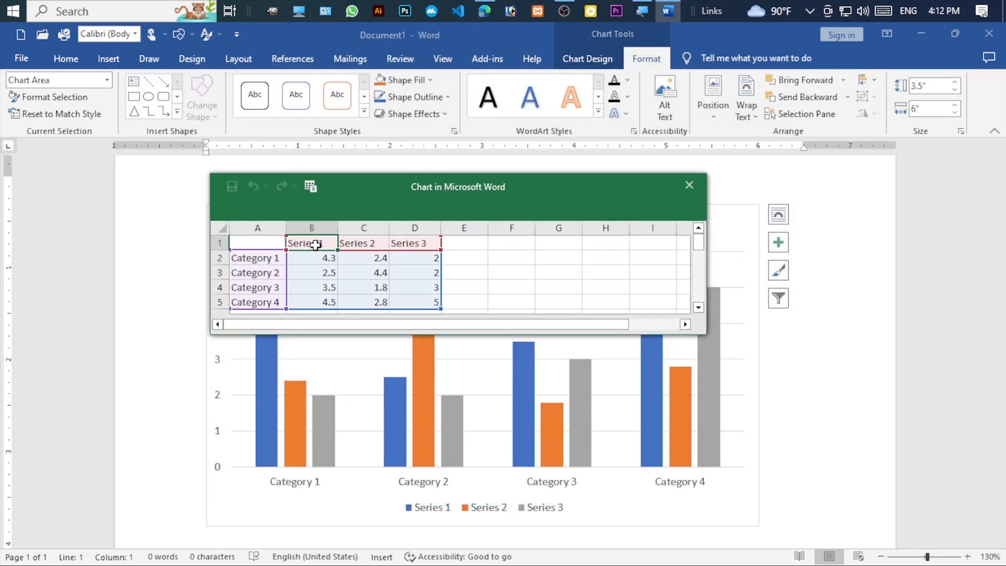
double_click(329, 245)
left_click_drag(328, 244, 278, 243)
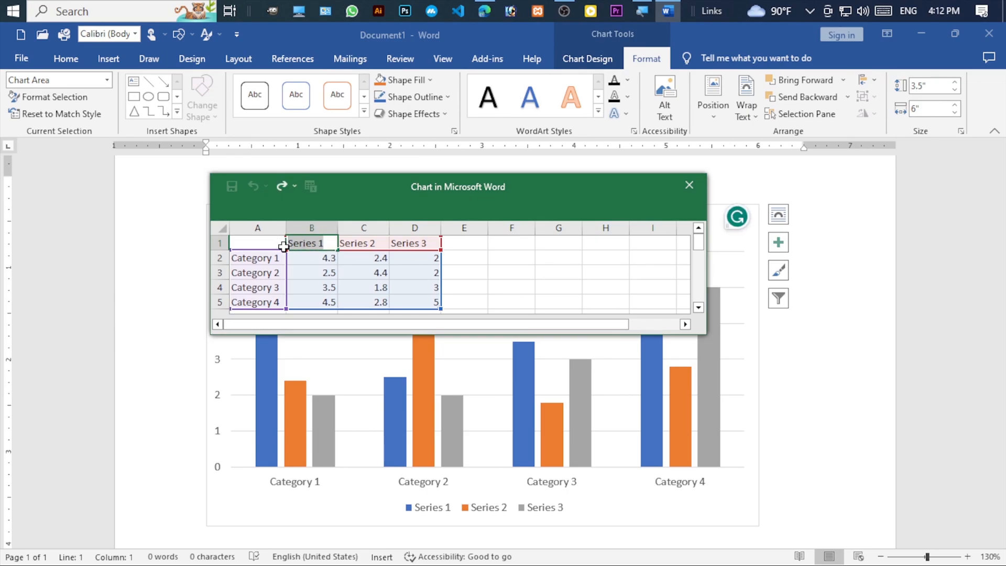
type("BNG")
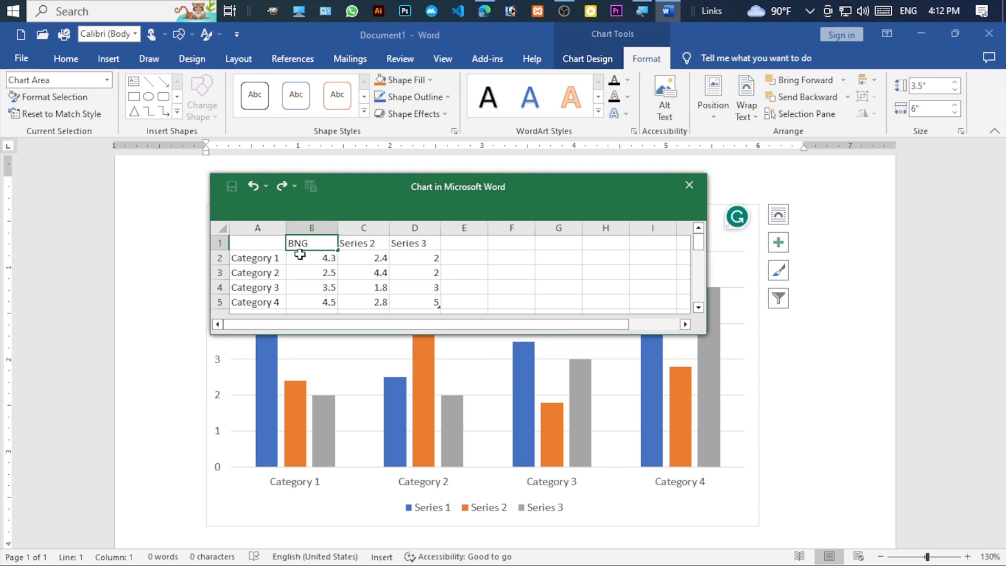
left_click(366, 243)
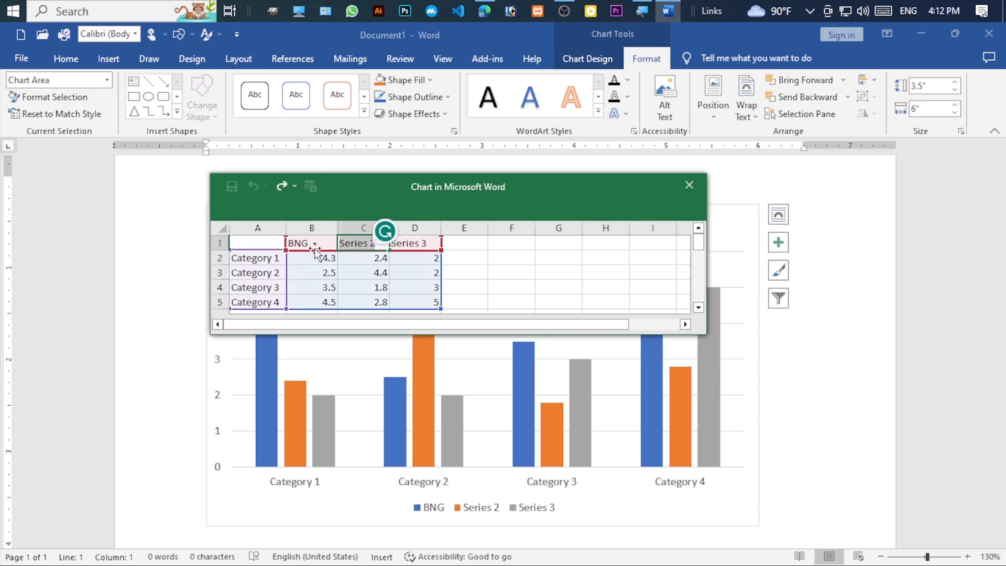
type("ENG")
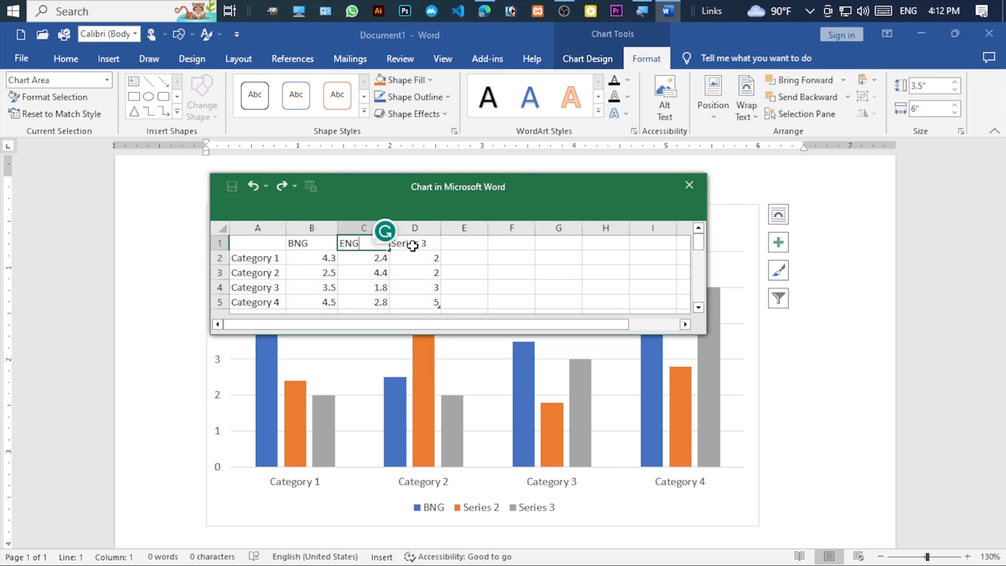
left_click(433, 246)
double_click(434, 245)
left_click_drag(435, 245, 371, 240)
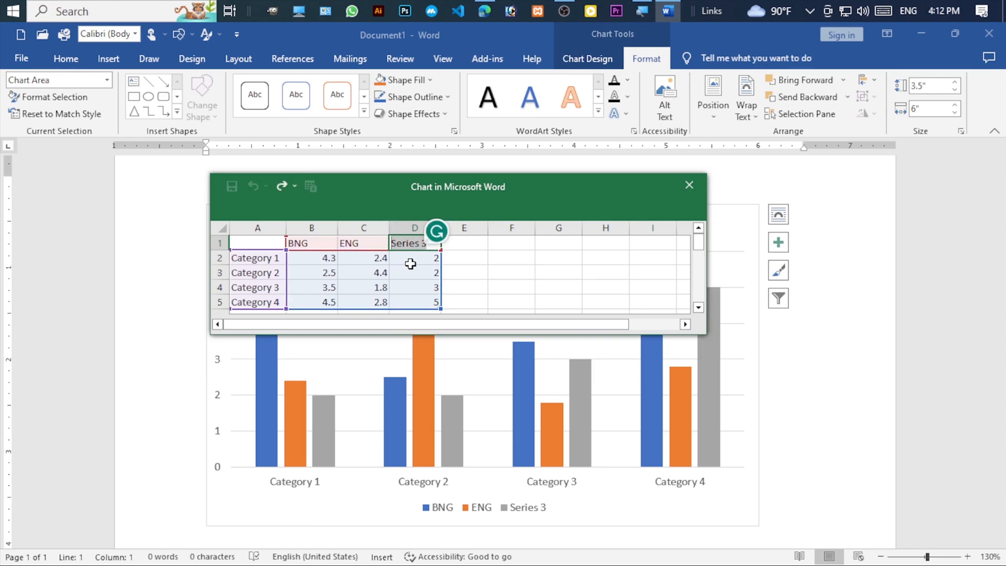
type("Math")
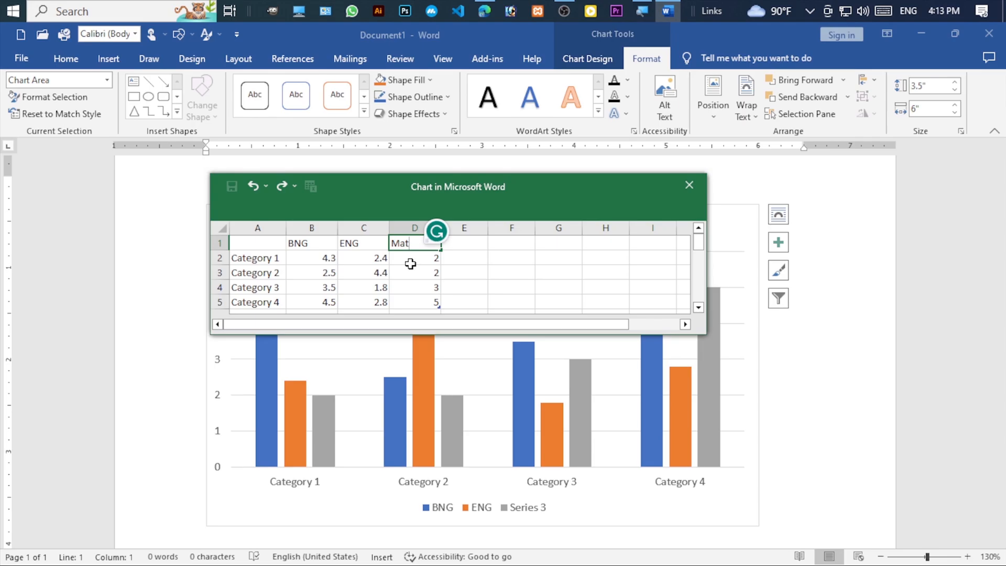
- Replace the Category 1 and Category 2 labels in the chart's data sheet with people's first names
left_click(276, 259)
triple_click(279, 258)
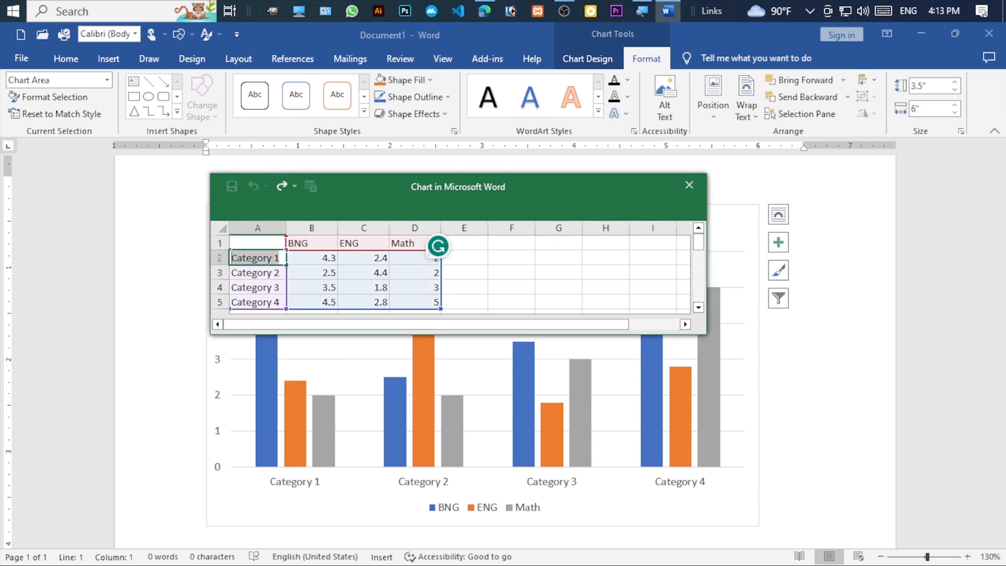
type("Rifath")
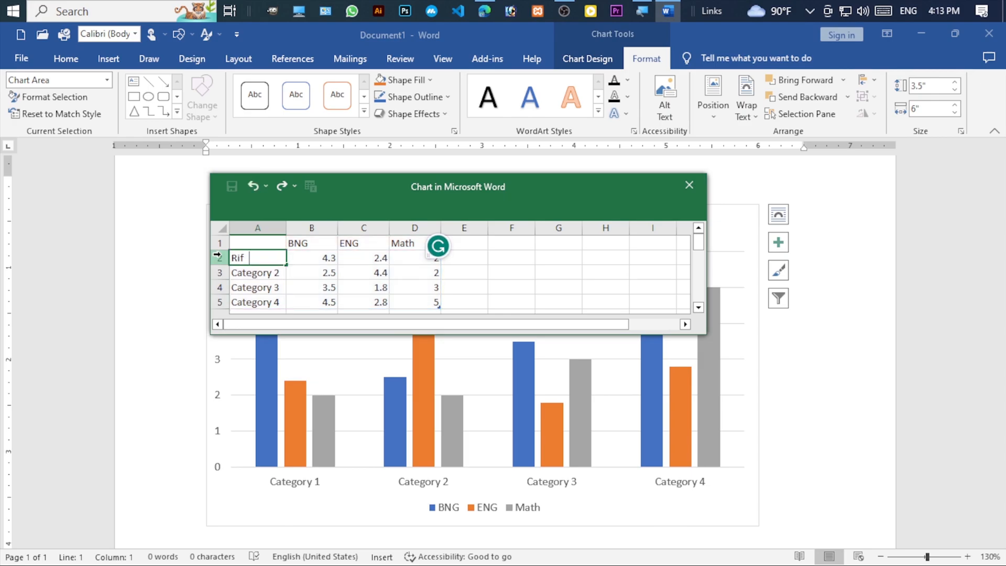
left_click(273, 273)
triple_click(272, 273)
type("Rafi")
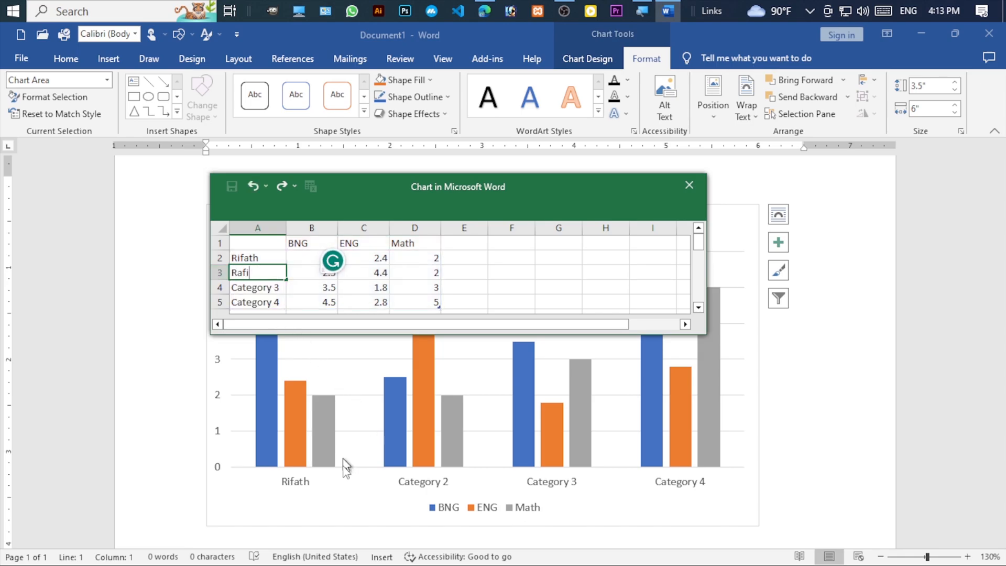
- Replace the Category 3 and Category 4 labels with people's first names and close the chart's data sheet
left_click(266, 287)
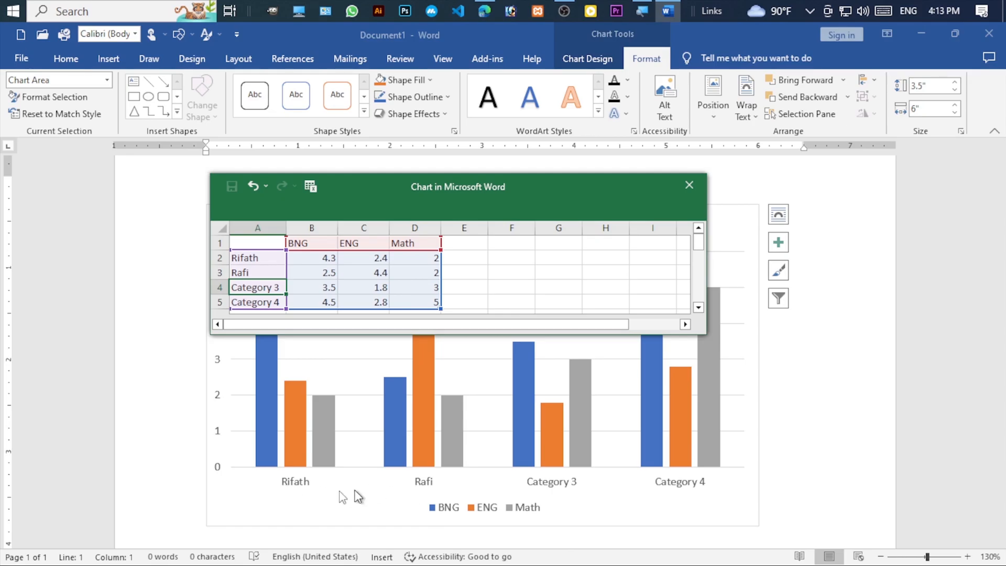
double_click(271, 291)
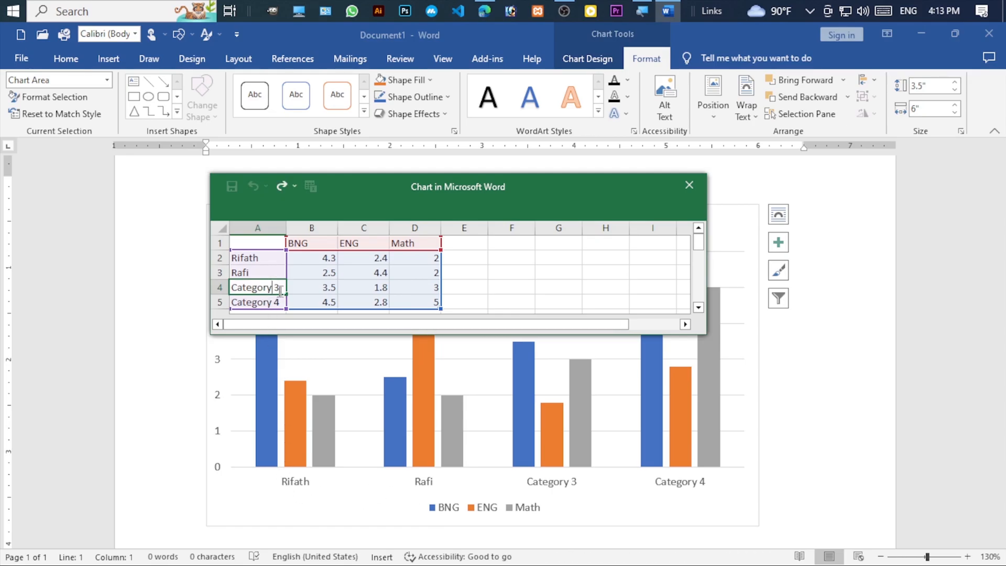
type("R")
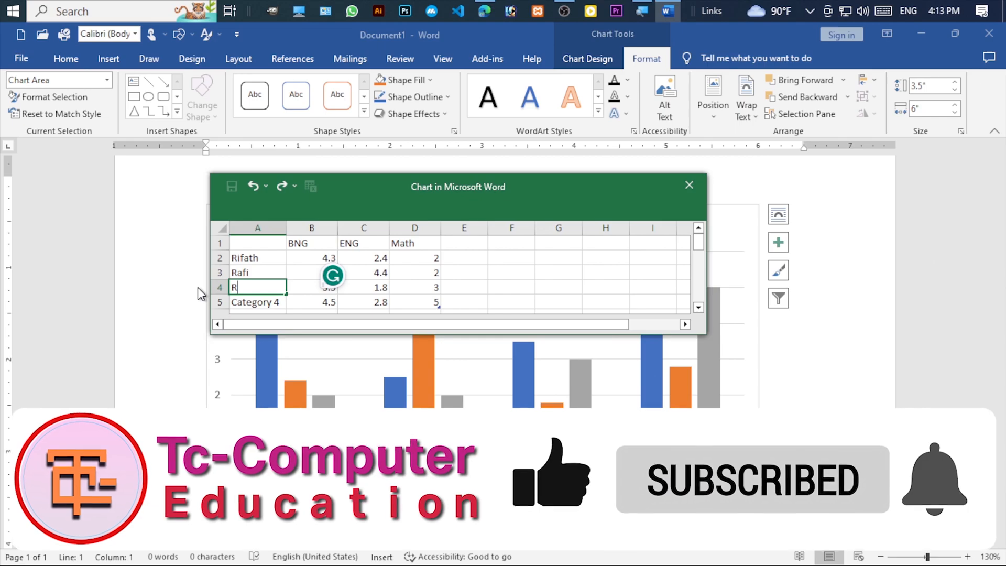
type("opik")
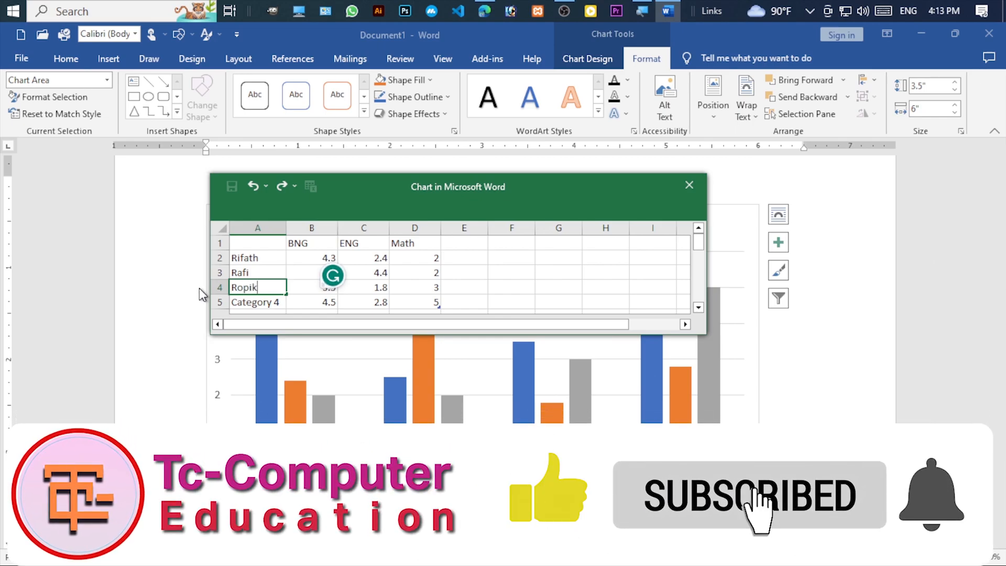
left_click(259, 304)
double_click(278, 302)
left_click_drag(278, 302, 234, 302)
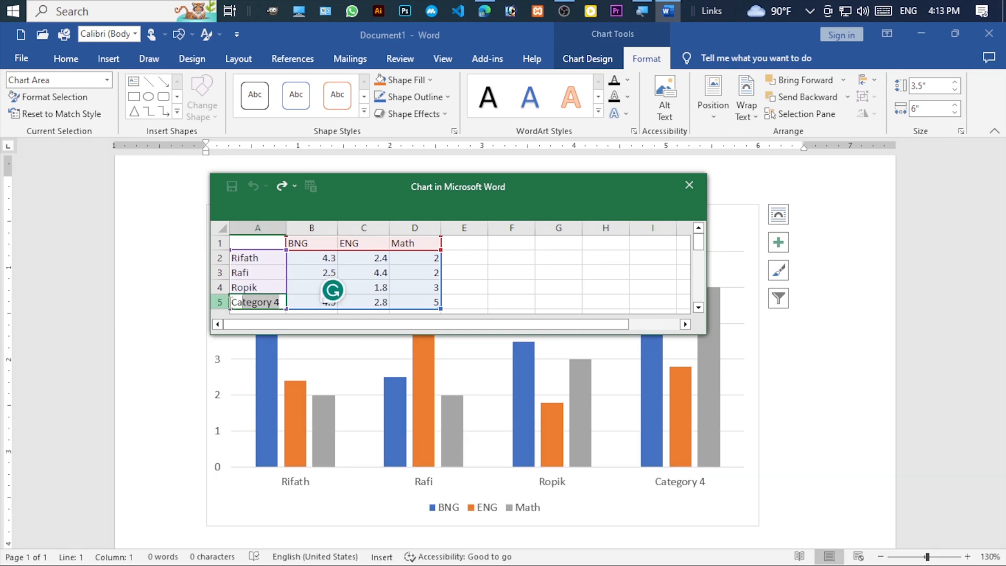
type("Rafsan")
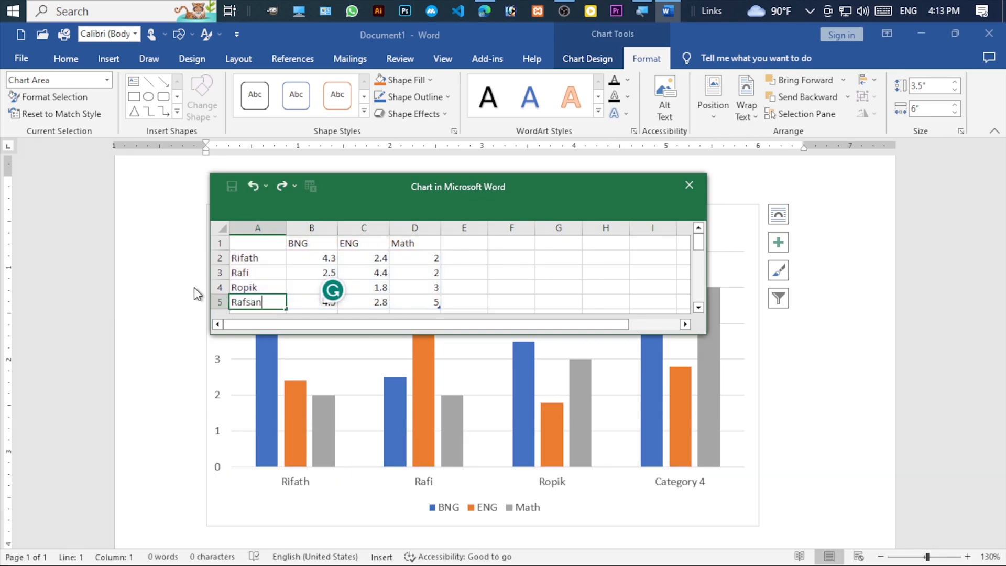
left_click_drag(524, 191, 488, 141)
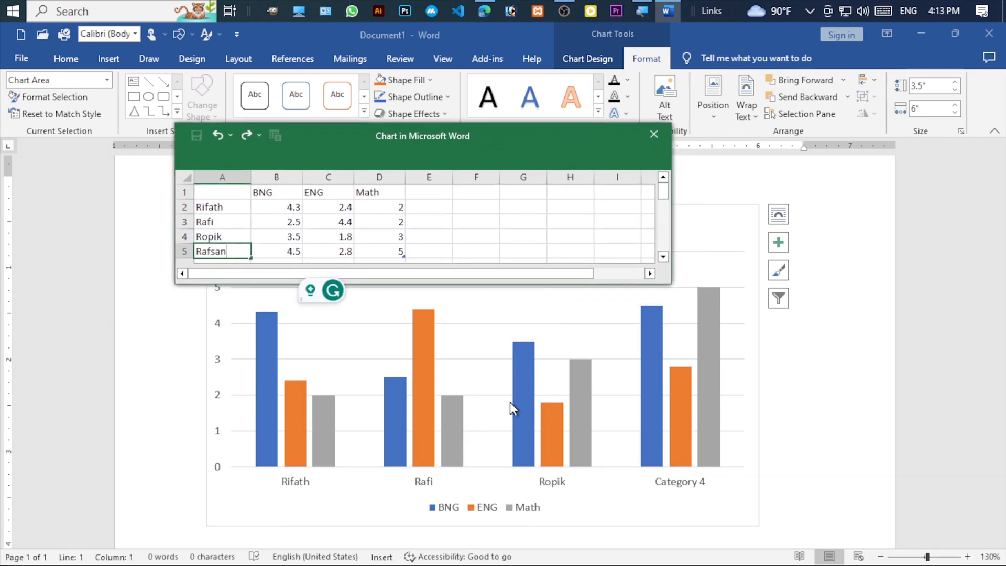
scroll(455, 423, "down", 1)
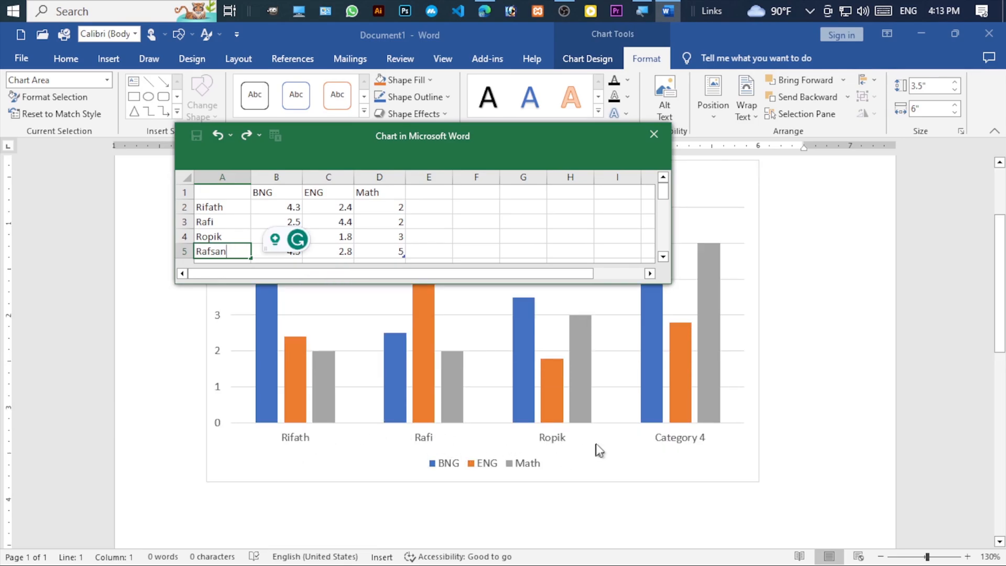
key("Return")
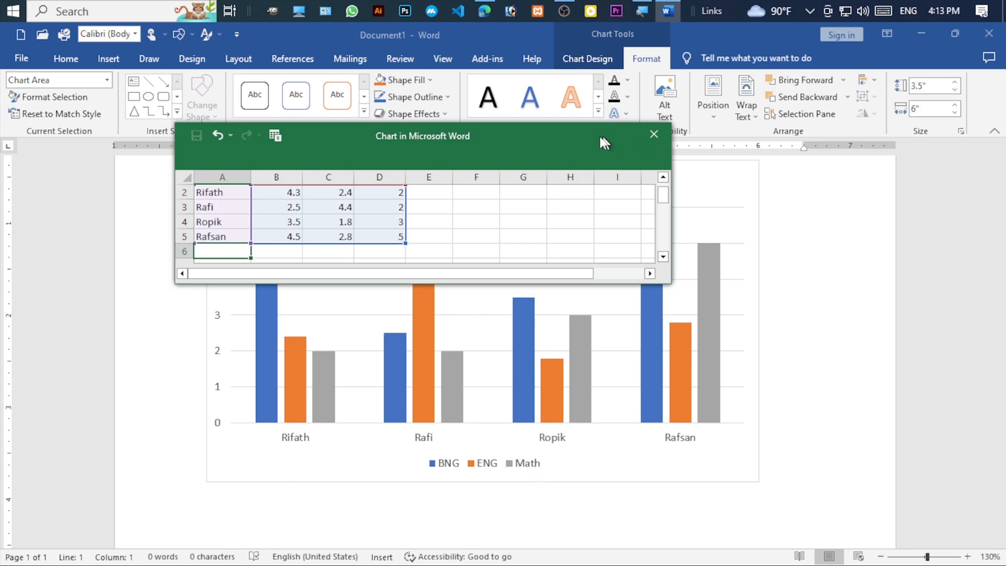
left_click_drag(609, 137, 605, 185)
left_click(650, 182)
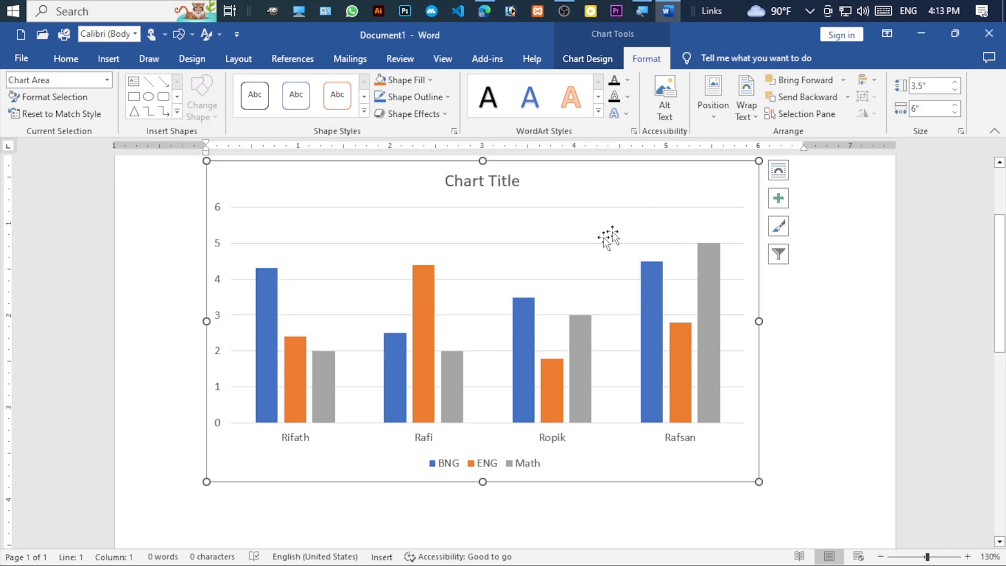
- Change the chart's title text to "Tc-Computer Chart"
double_click(494, 183)
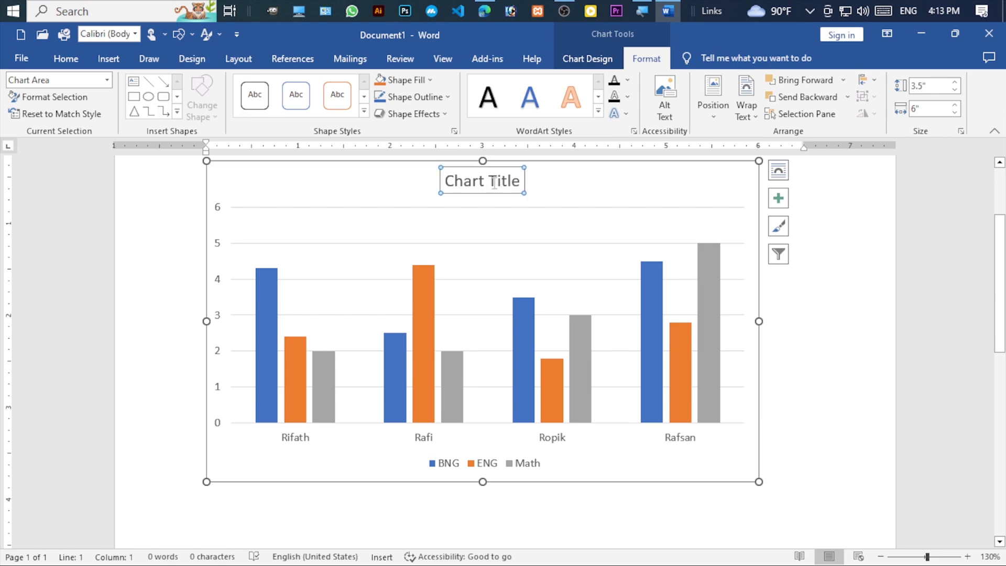
left_click(437, 181)
left_click_drag(442, 180, 331, 180)
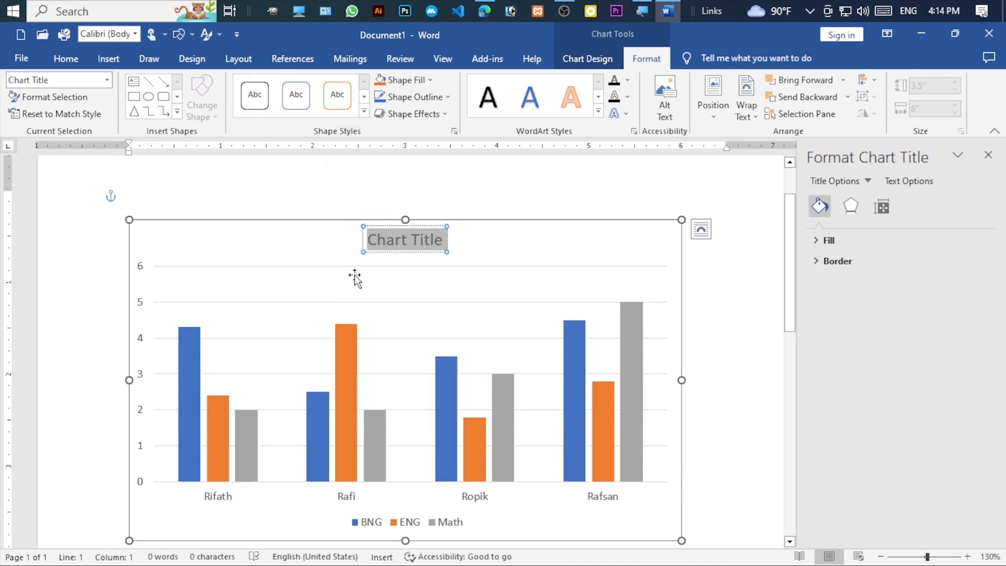
type("Tc-Computer Chart")
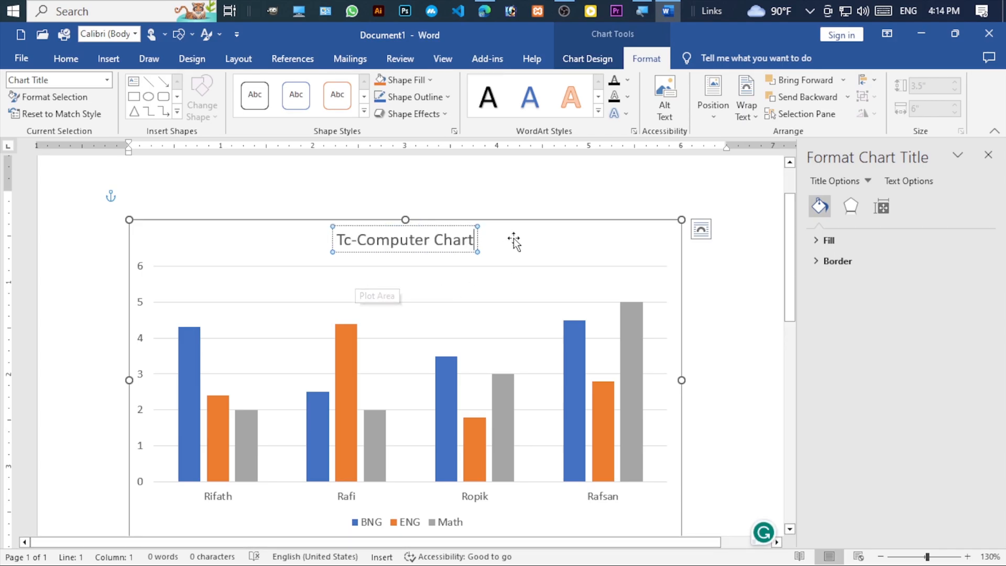
scroll(515, 309, "down", 2)
scroll(627, 293, "up", 3)
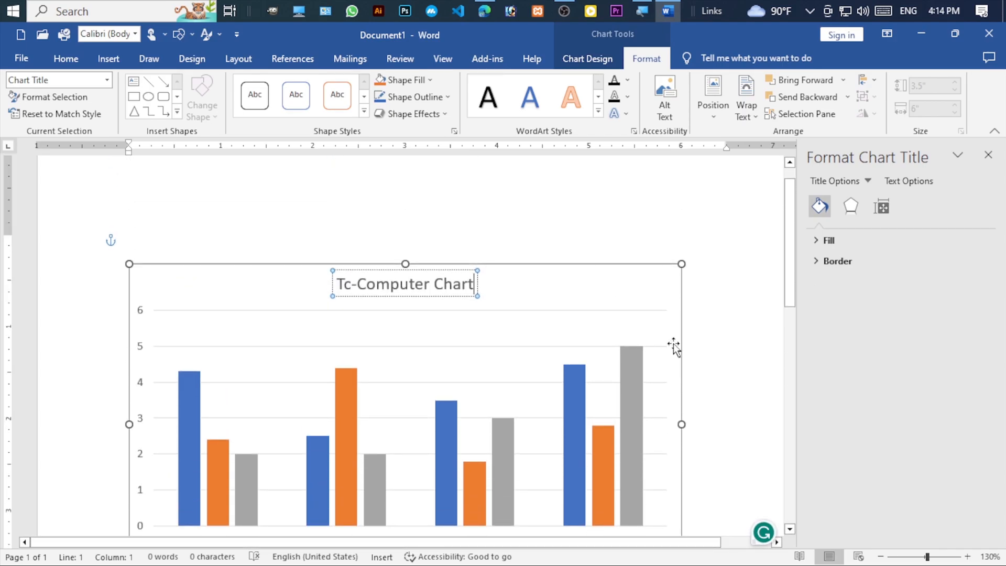
- Apply the solid orange, dark-outlined theme shape style to the chart title and close the formatting pane
left_click(464, 295)
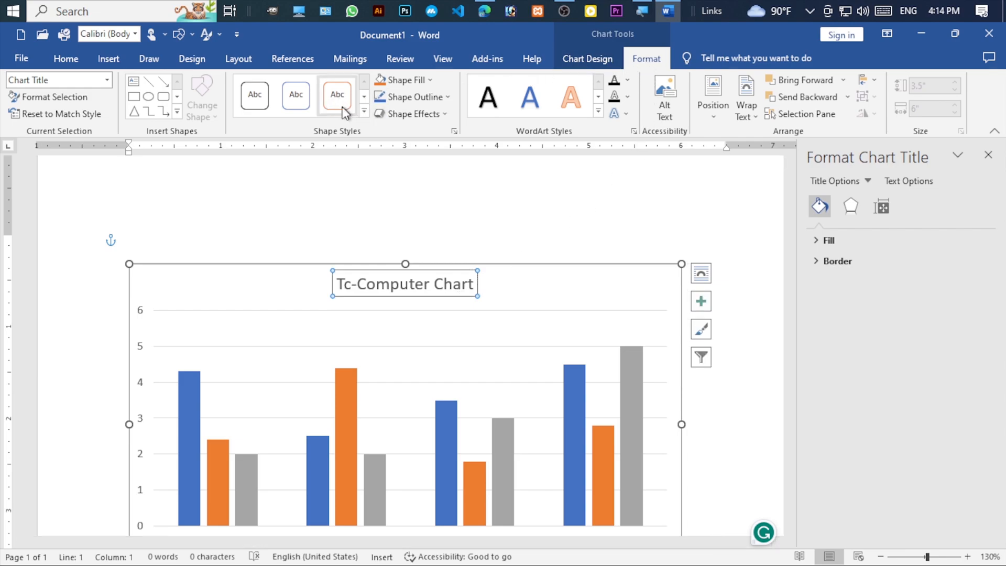
left_click(363, 112)
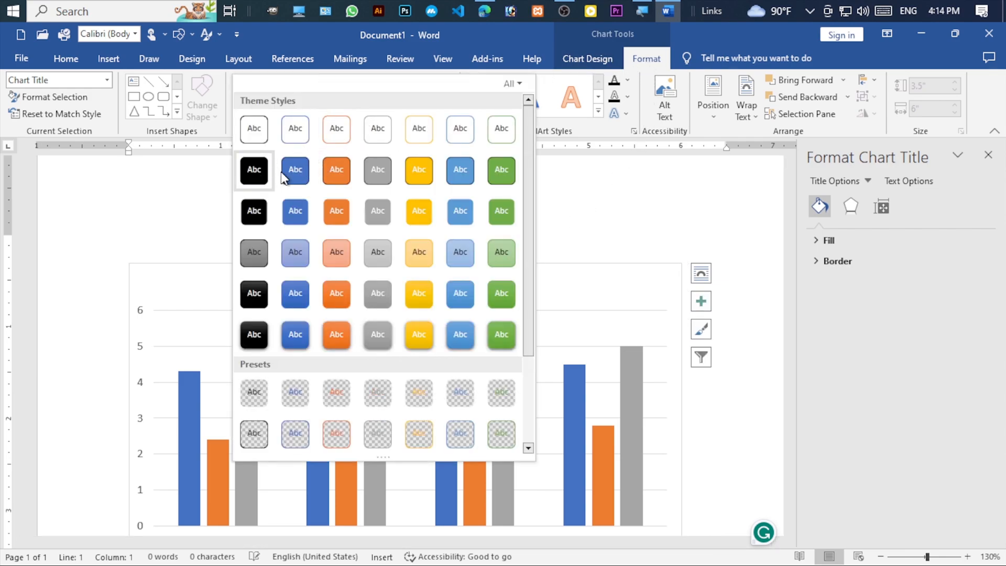
left_click(345, 172)
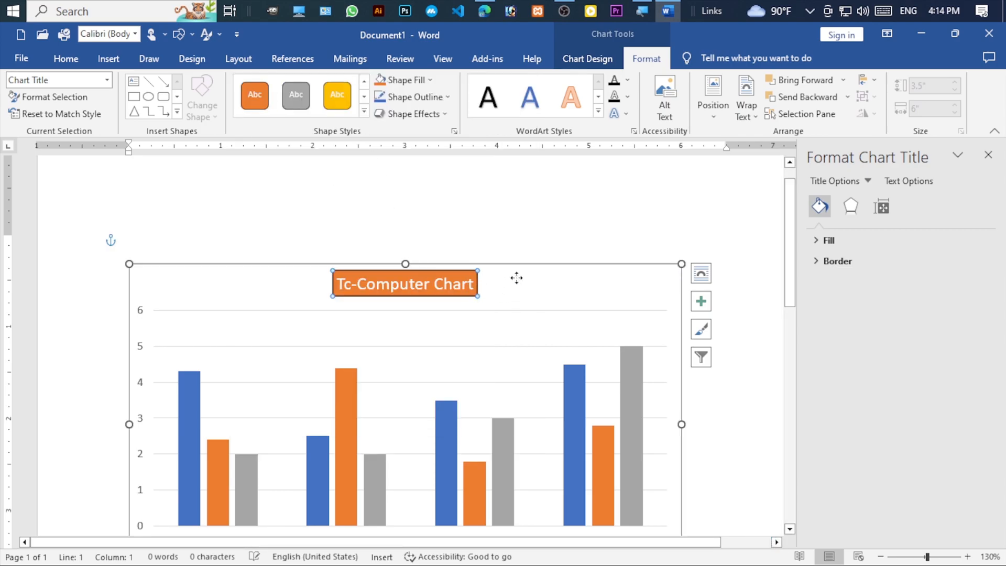
left_click(488, 310)
scroll(464, 306, "down", 1)
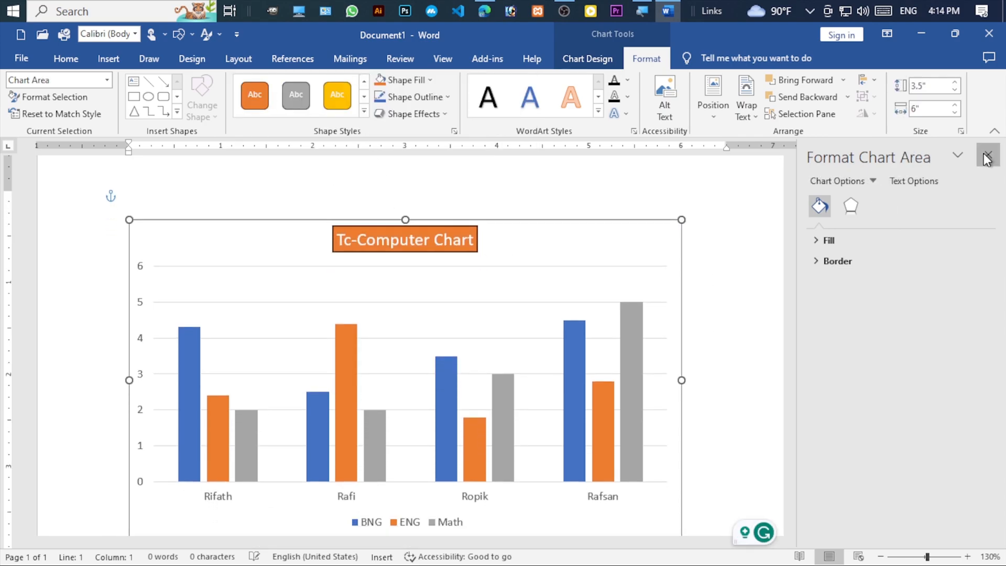
left_click(987, 154)
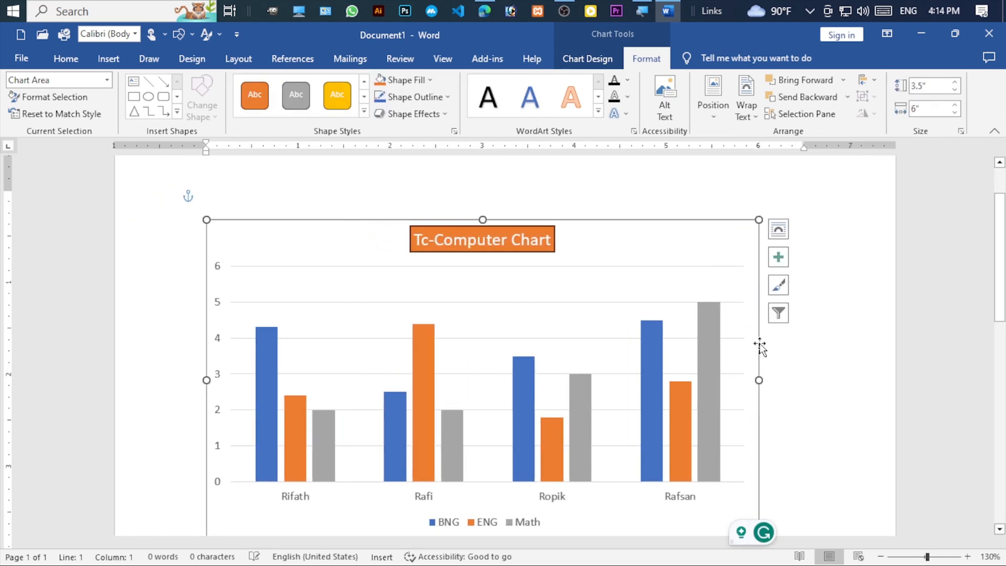
- Set the chart's text wrapping to In Front of Text and fill the document with generated sample paragraphs
left_click(778, 229)
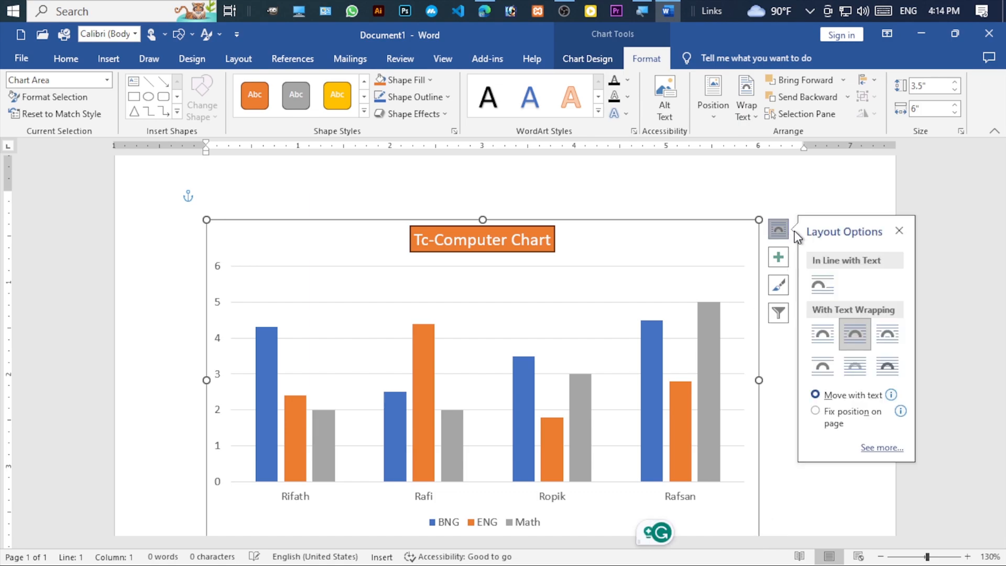
left_click(887, 366)
left_click(775, 403)
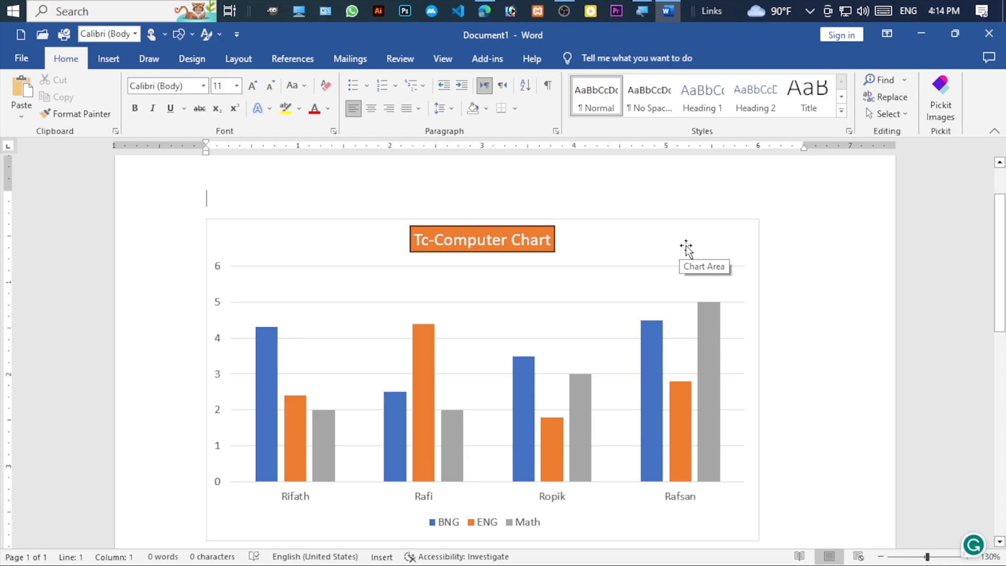
key("Return")
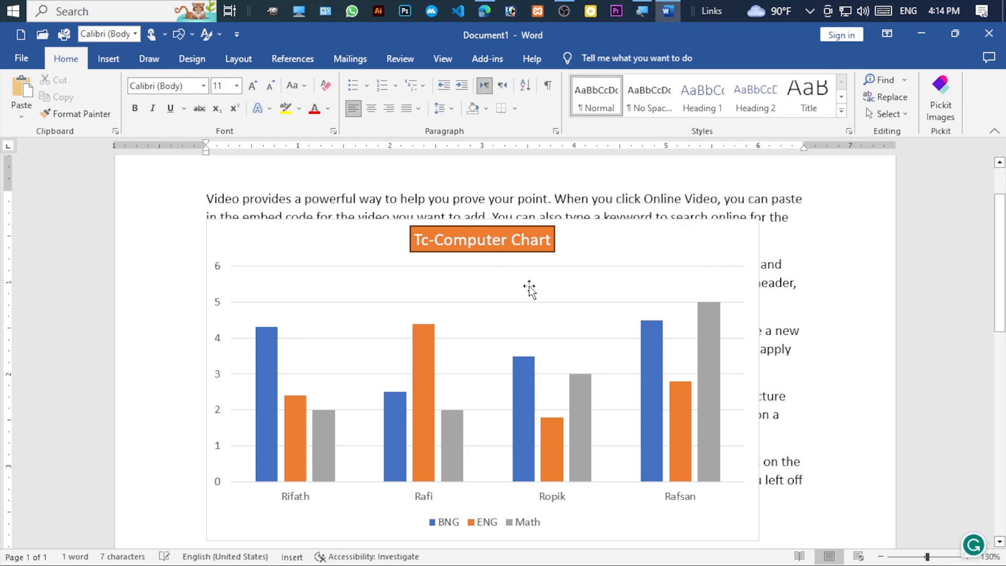
scroll(556, 286, "down", 3)
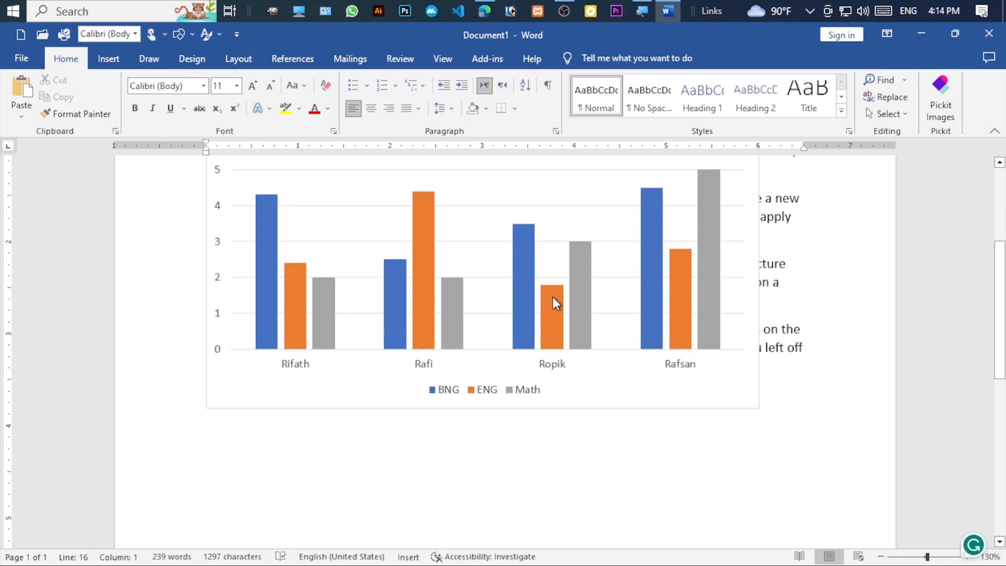
- Shrink the chart to a small block and place it over the second and third paragraphs
left_click(552, 296)
left_click_drag(207, 408, 666, 225)
left_click(563, 367)
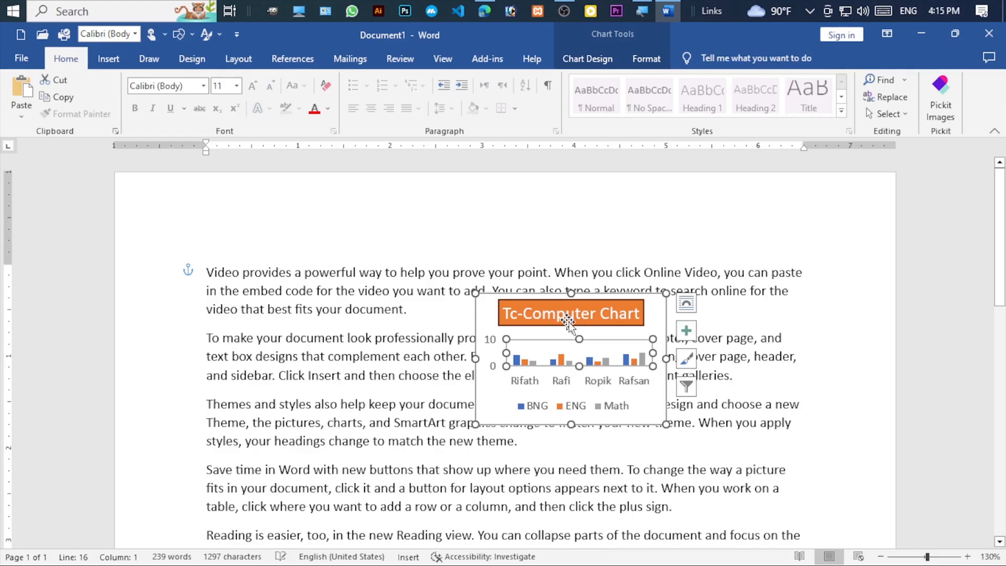
left_click_drag(547, 296, 485, 329)
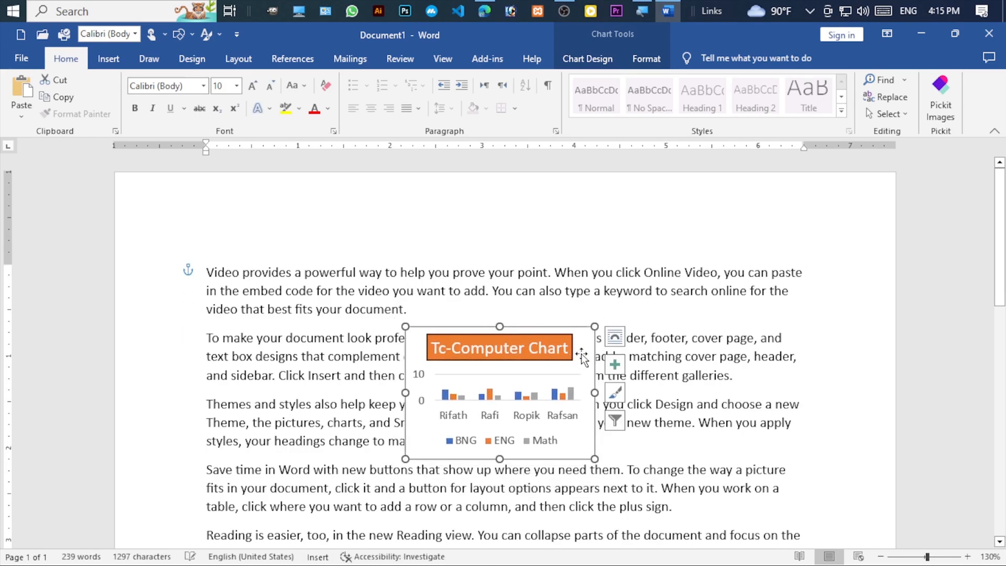
- Set the chart's wrapping to Top and Bottom, enlarging it and repositioning it below the second paragraph's first line
left_click(615, 336)
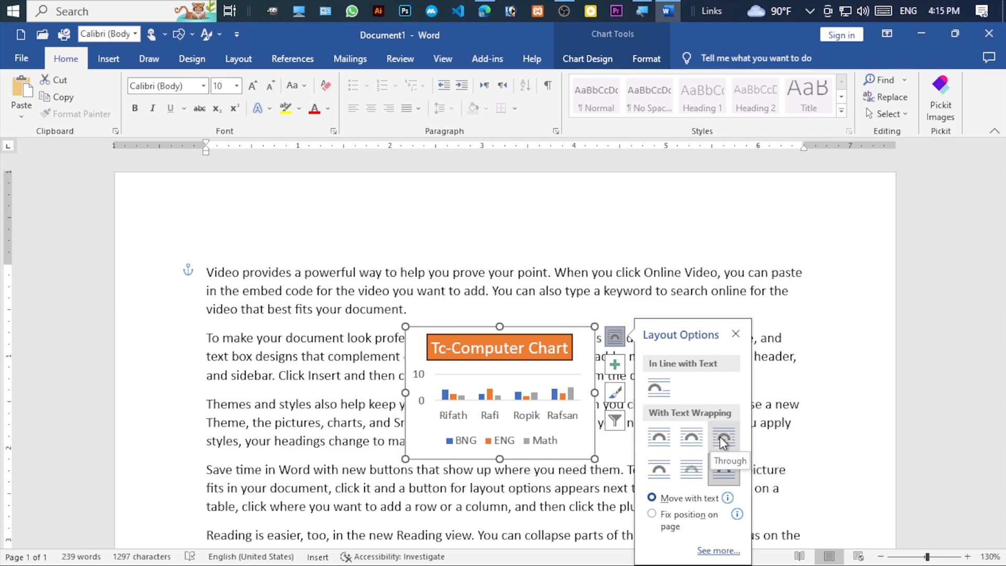
left_click(661, 469)
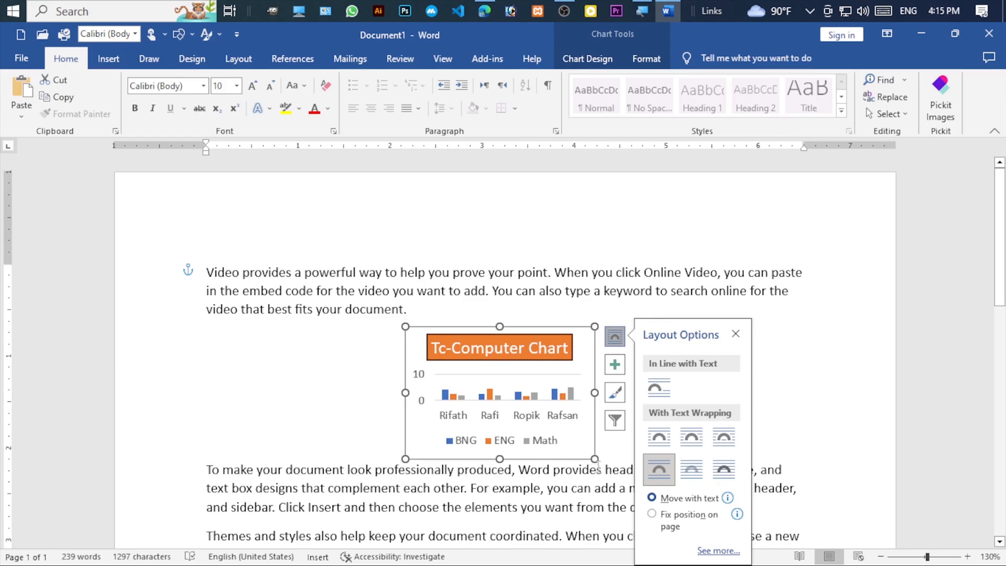
left_click_drag(594, 459, 717, 516)
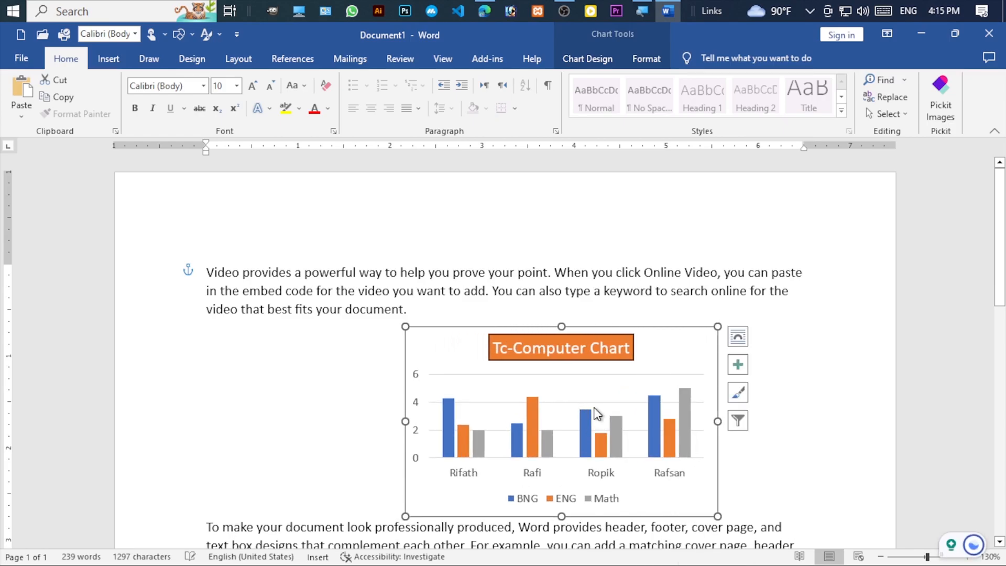
left_click_drag(636, 494, 585, 464)
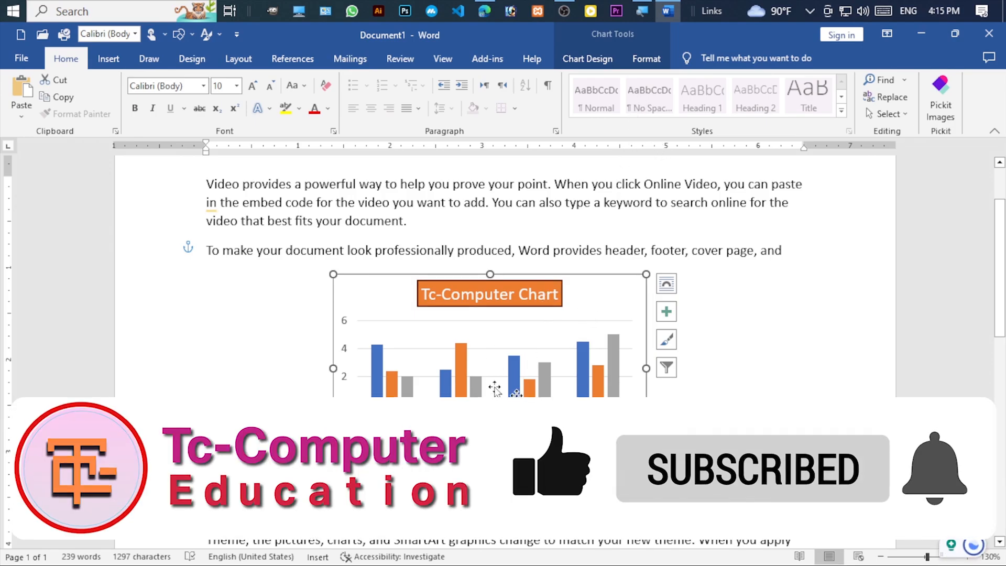
- Remove the title element from the chart and add it back
left_click(666, 312)
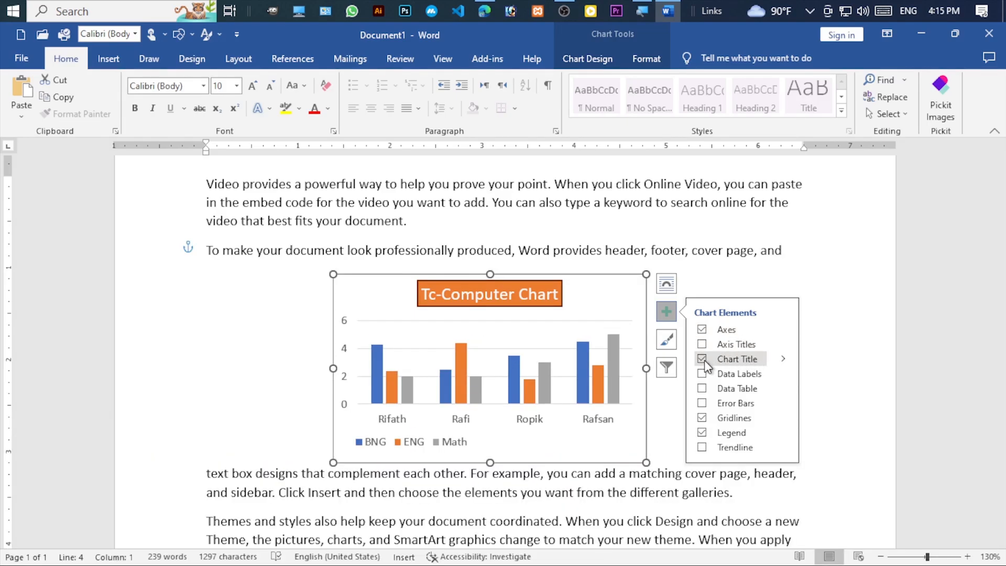
left_click(702, 358)
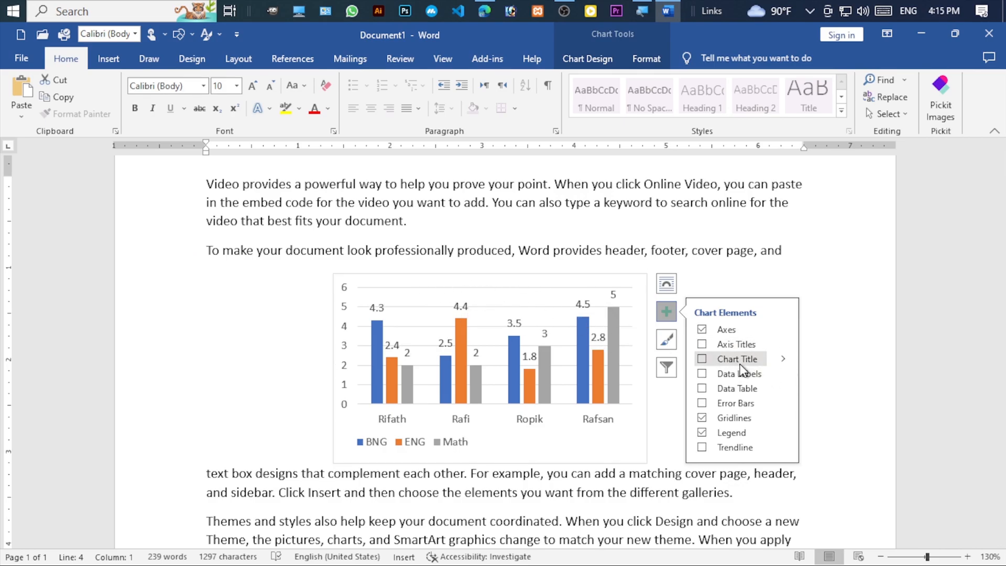
left_click(701, 359)
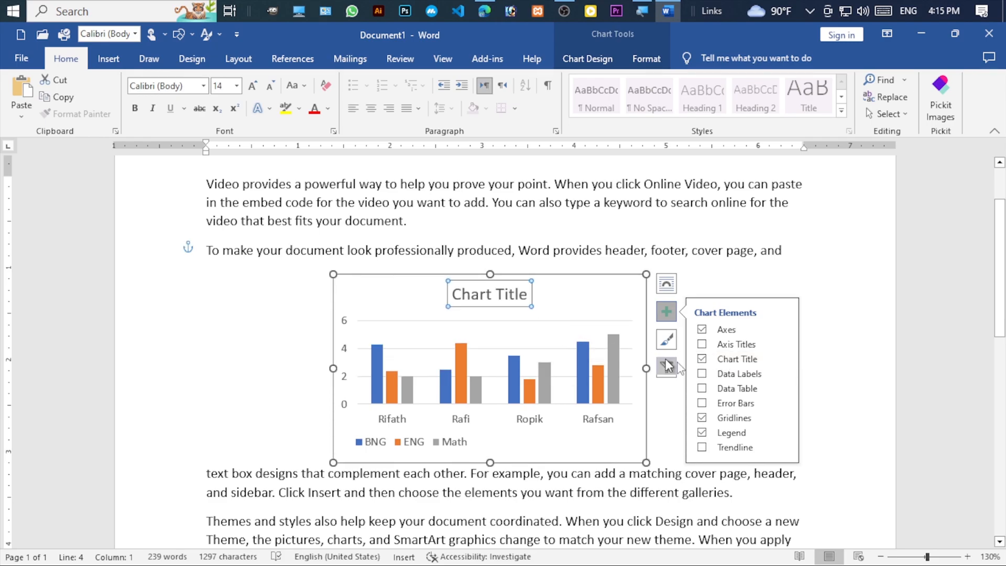
- Show the chart's data labels and hide its gridlines, trying the data table on and off
left_click(701, 373)
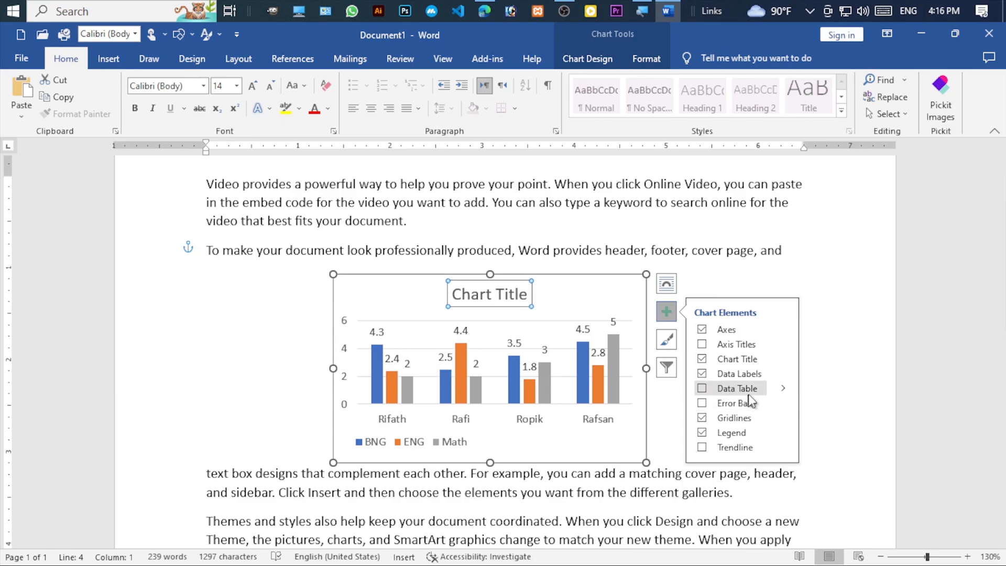
left_click(704, 392)
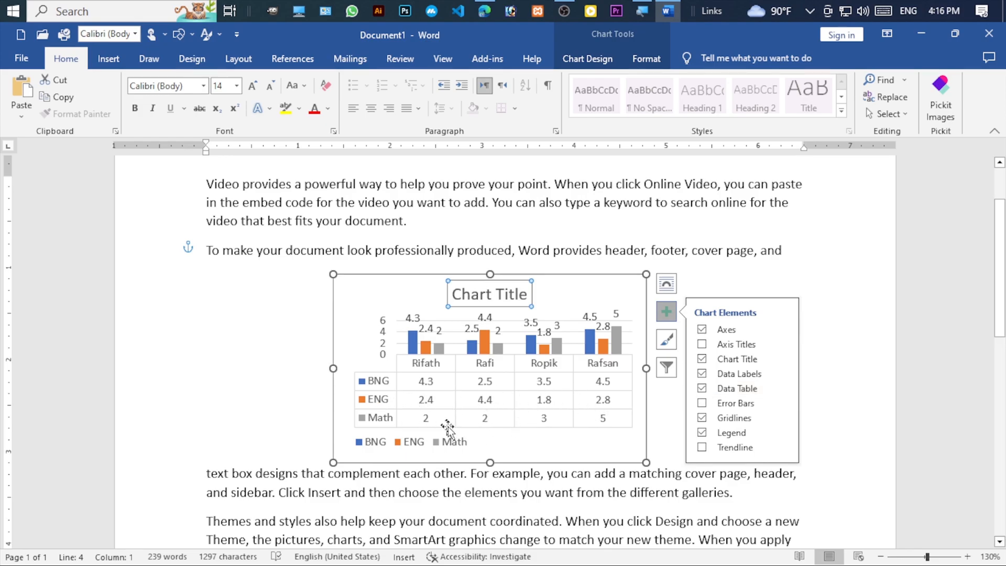
left_click(701, 416)
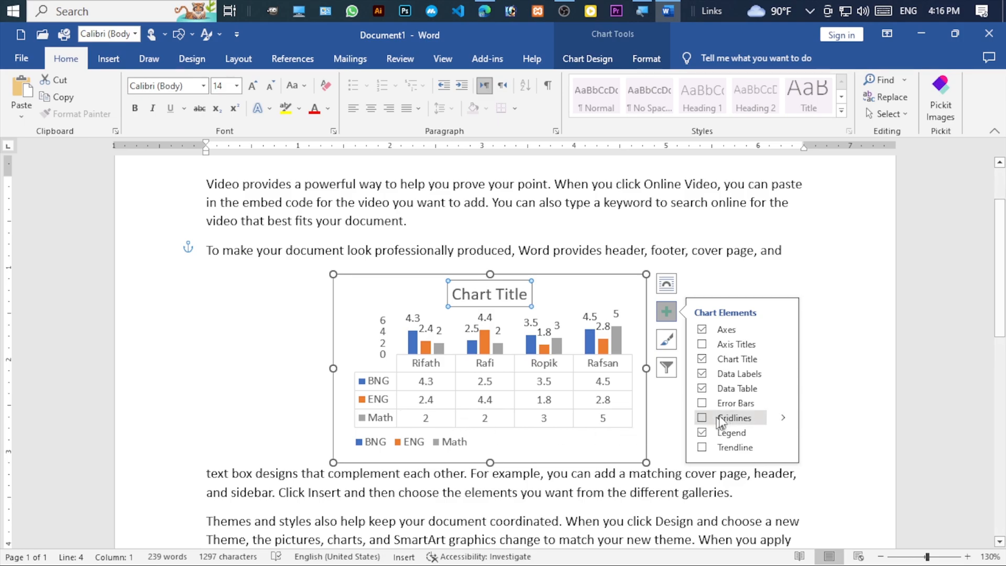
left_click(702, 388)
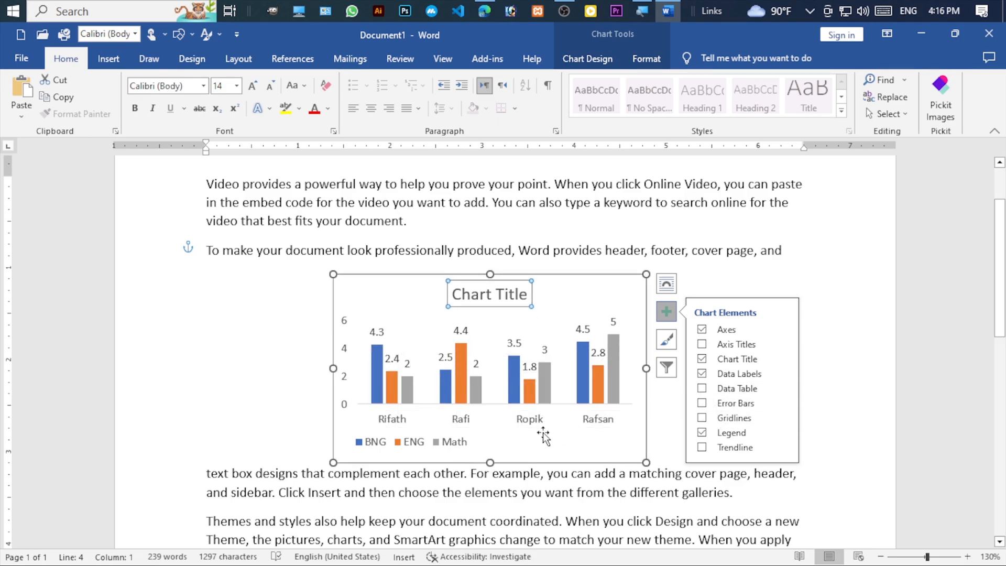
left_click(711, 287)
- Try a light chart style, and apply the dark style with glowing outlined columns to the chart
left_click(647, 339)
left_click(666, 340)
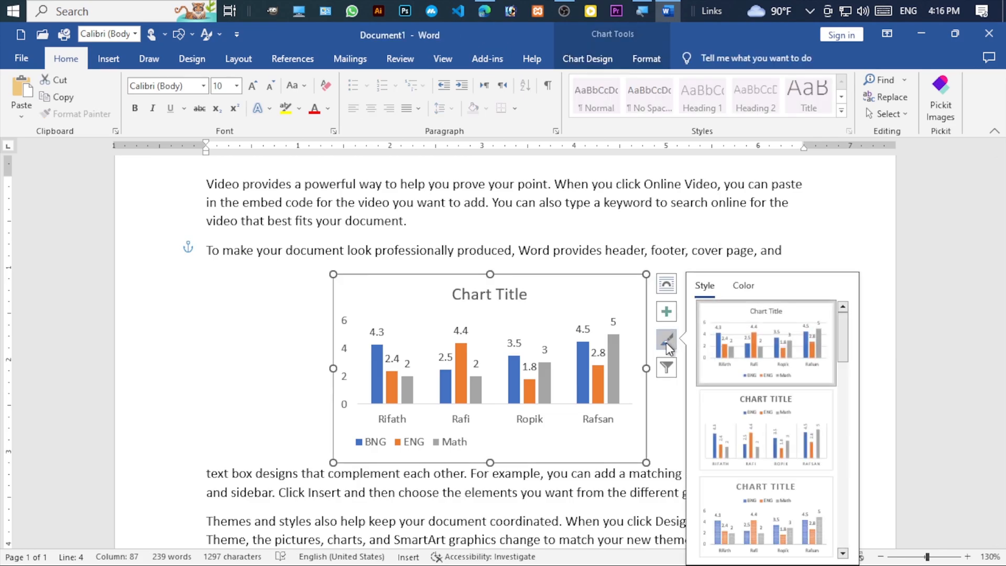
scroll(775, 445, "down", 3)
left_click(765, 430)
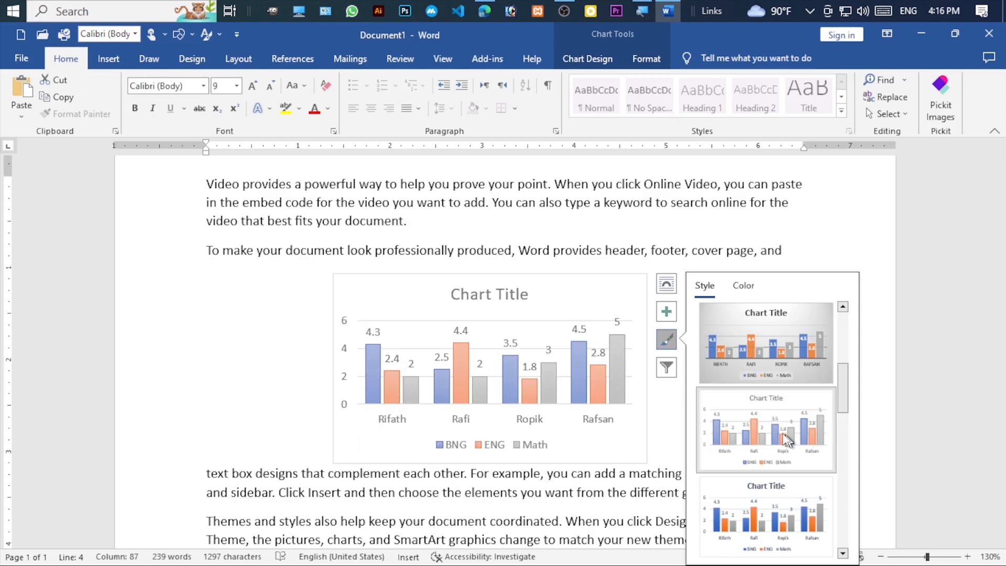
scroll(734, 421, "down", 2)
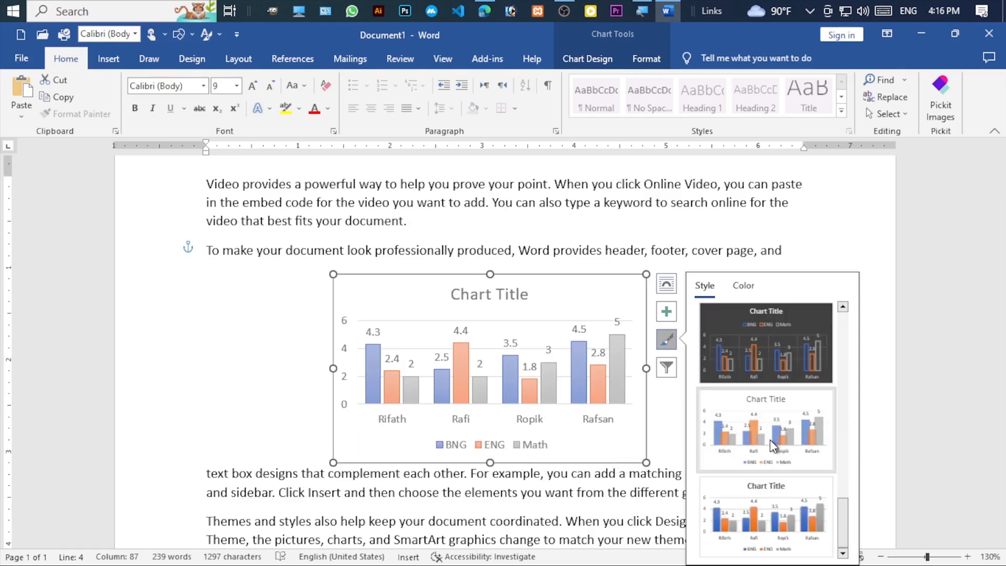
left_click(764, 378)
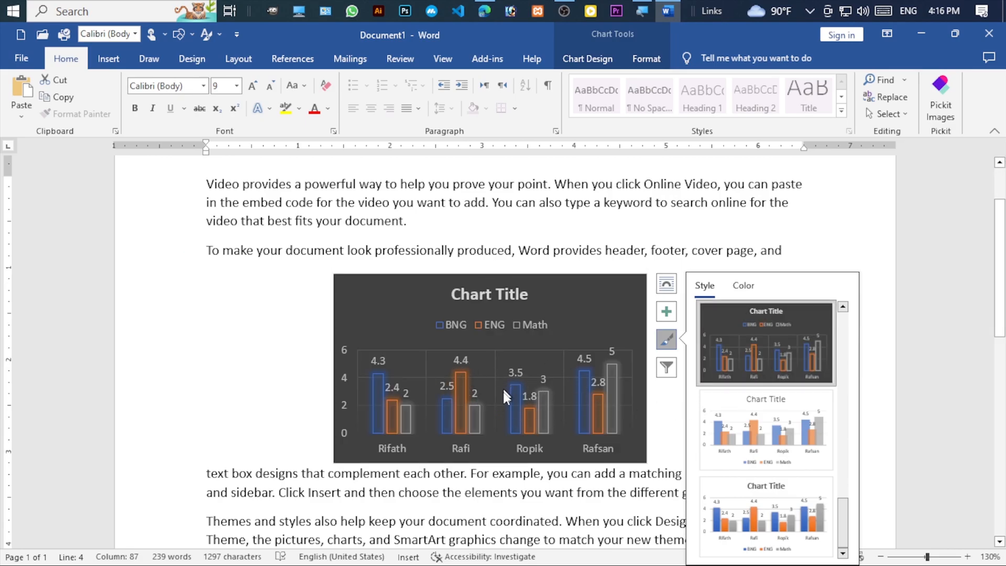
scroll(550, 414, "down", 3)
scroll(552, 416, "up", 5)
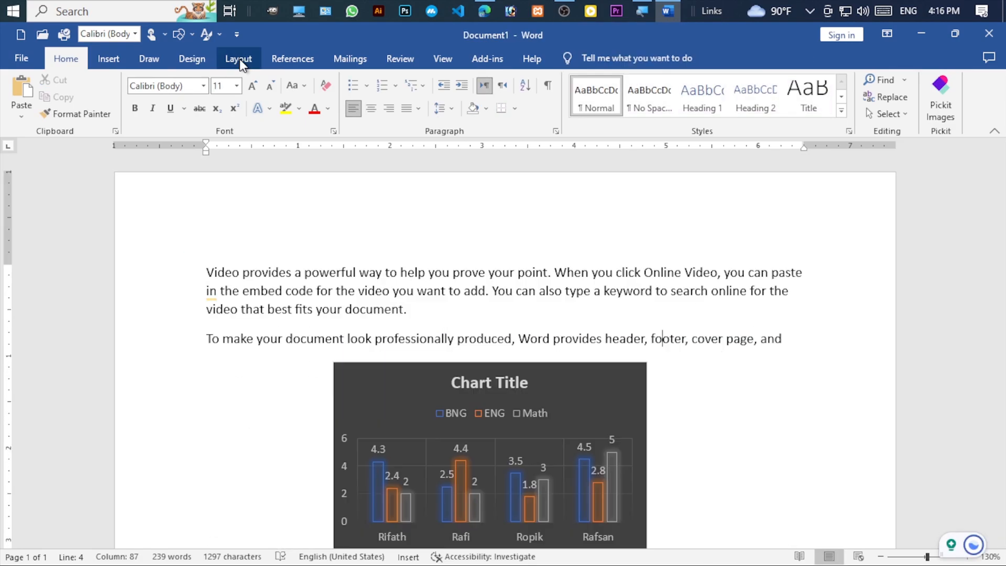
- Delete the whole chart from the document
left_click(241, 60)
left_click(110, 58)
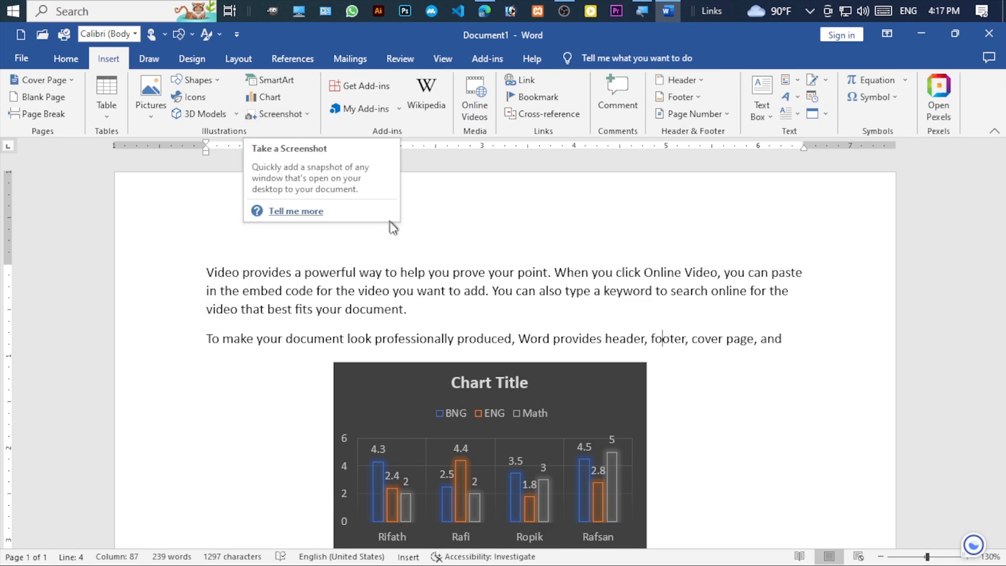
scroll(550, 270, "down", 5)
left_click(551, 250)
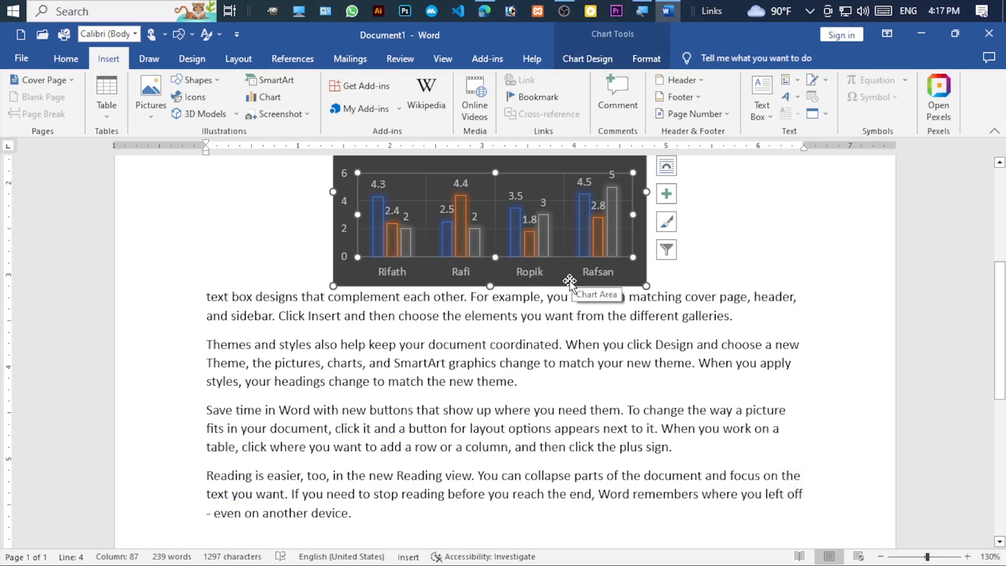
left_click(569, 282)
key("Delete")
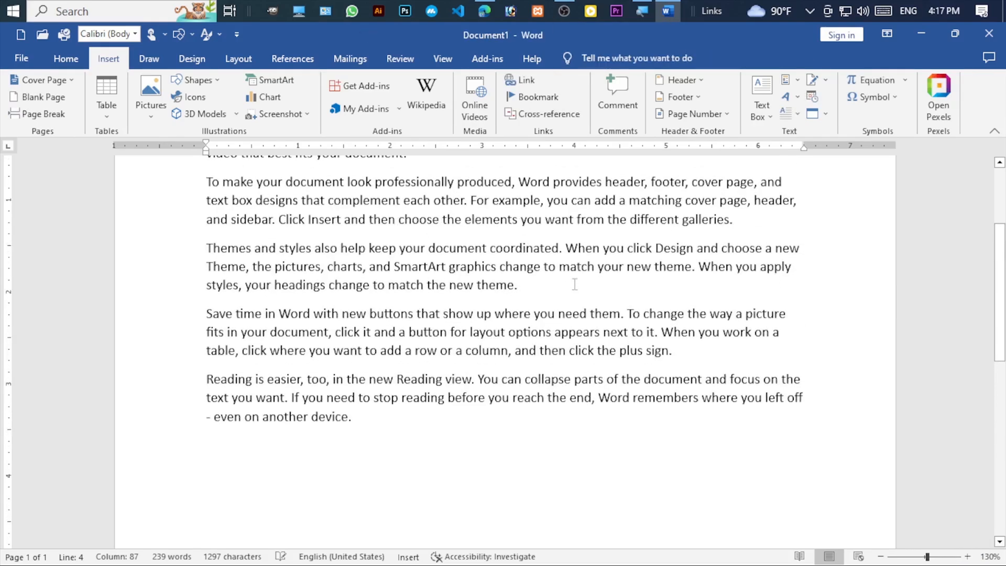
- Insert a screenshot of the Microsoft Edge New tab window and move it below the second paragraph
left_click(312, 117)
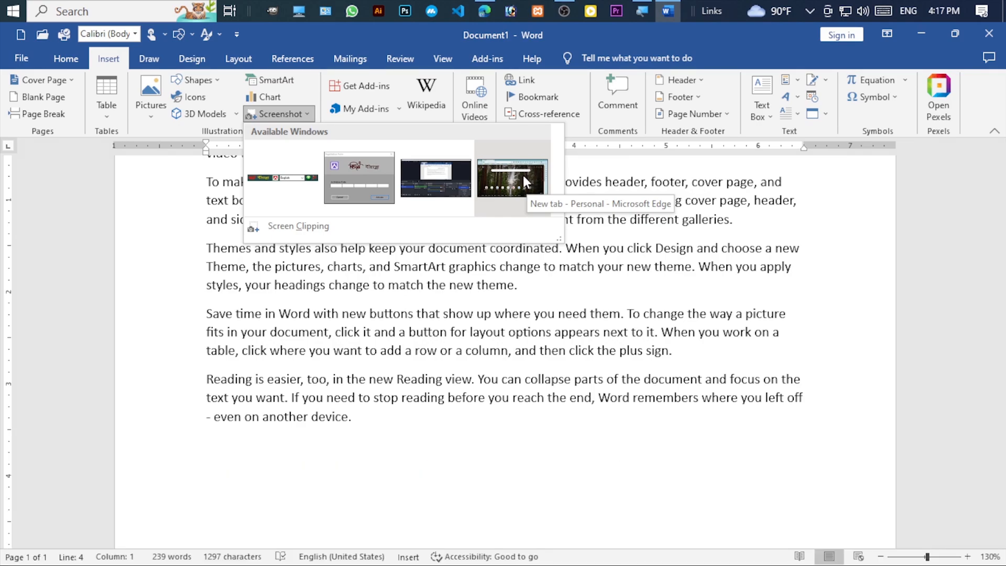
left_click(524, 177)
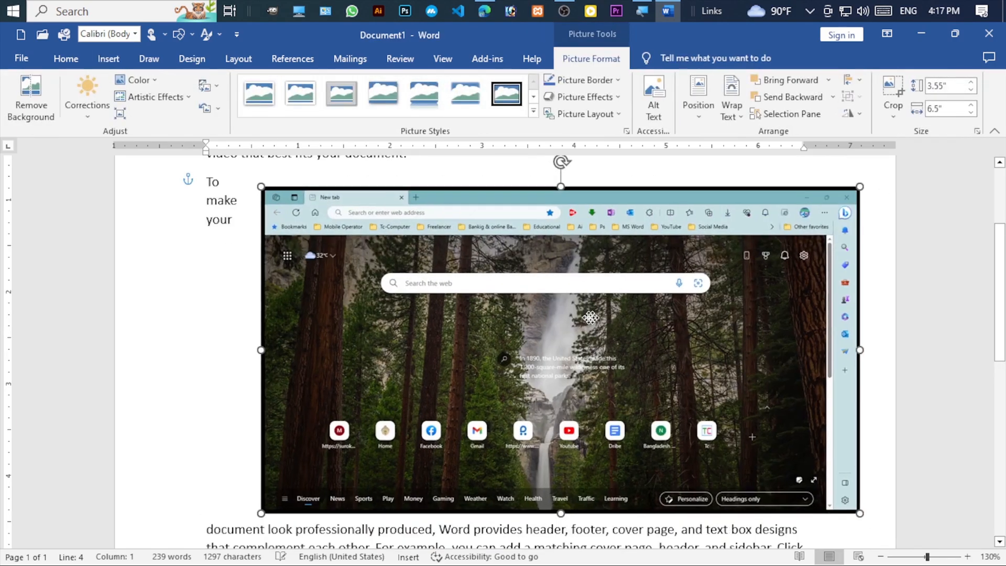
left_click_drag(590, 316, 551, 377)
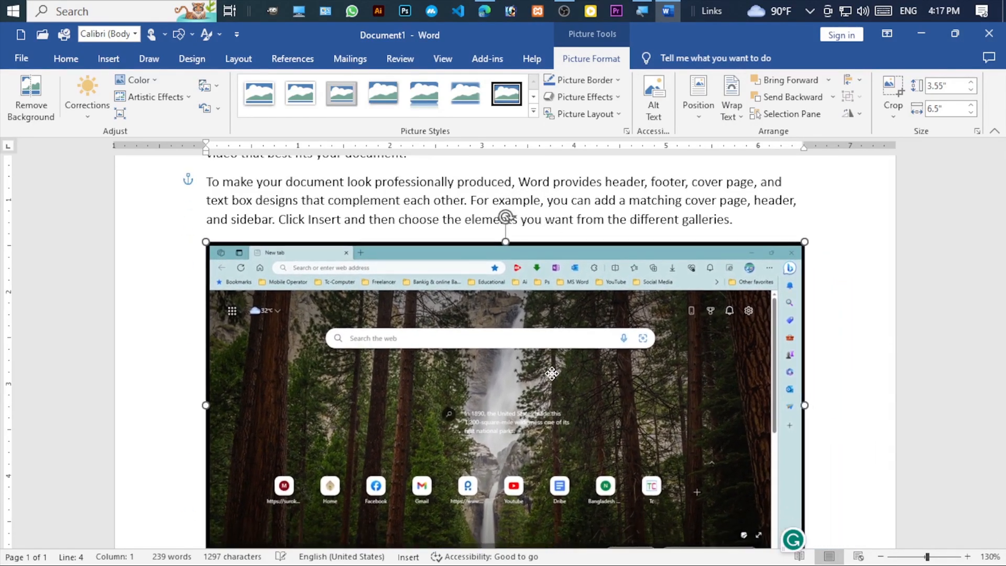
- Switch to Microsoft Edge to compare its New tab window with the inserted screenshot, and return to the Word document
left_click(484, 15)
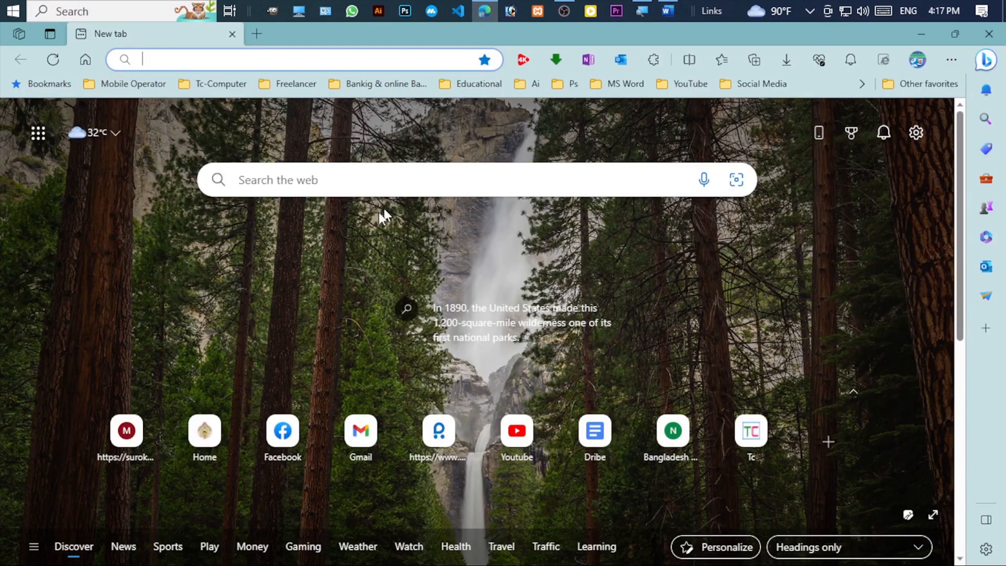
left_click(667, 11)
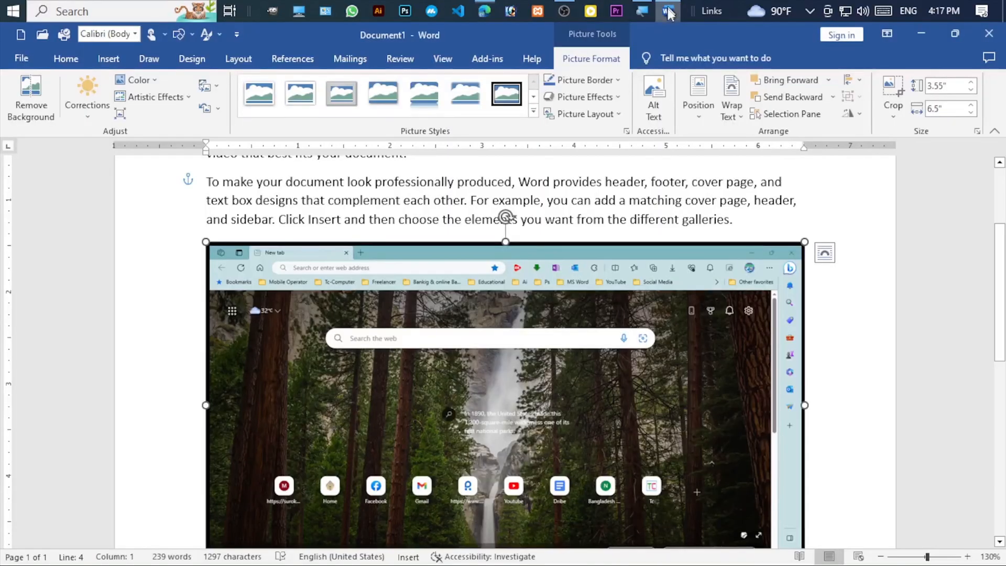
scroll(537, 382, "down", 1)
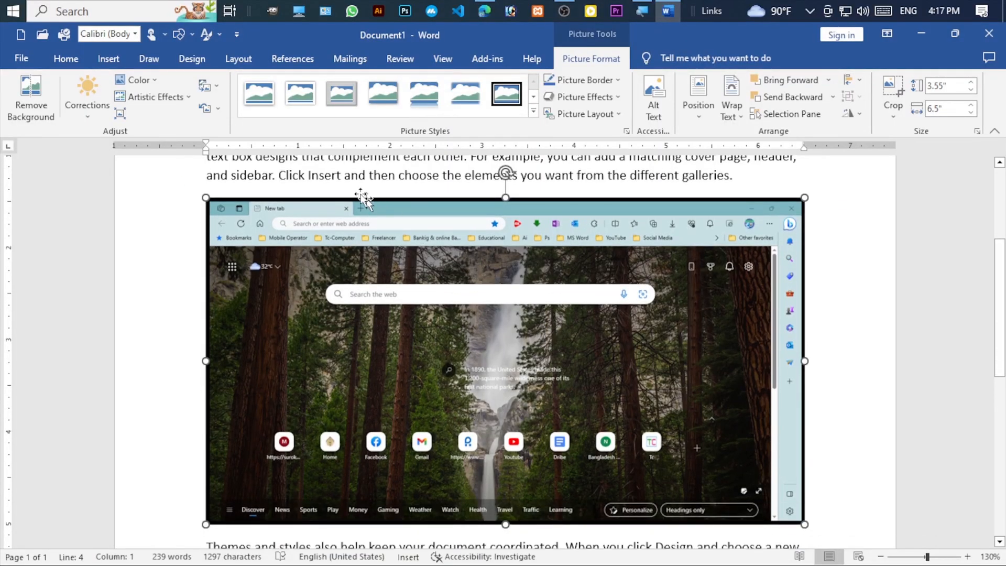
- Insert a screen clipping of the Edge New tab page's shortcut icon row, and move it over the lower half of the existing screenshot
left_click(108, 58)
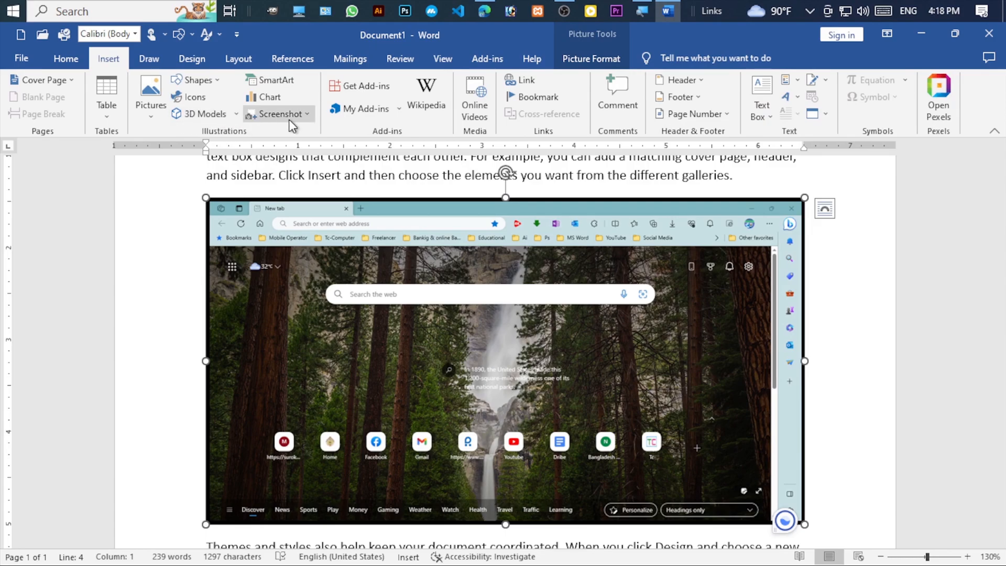
left_click(308, 115)
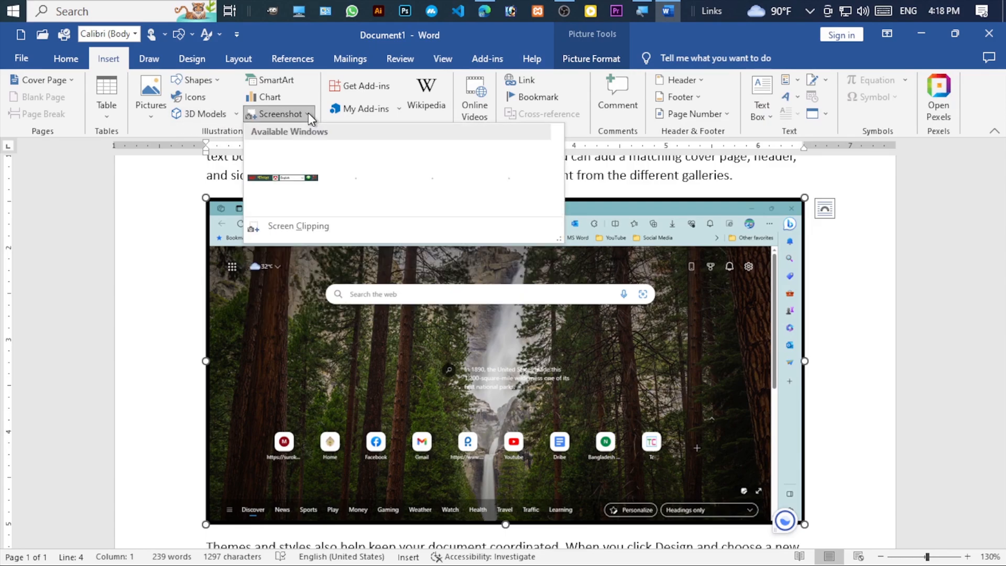
left_click(298, 226)
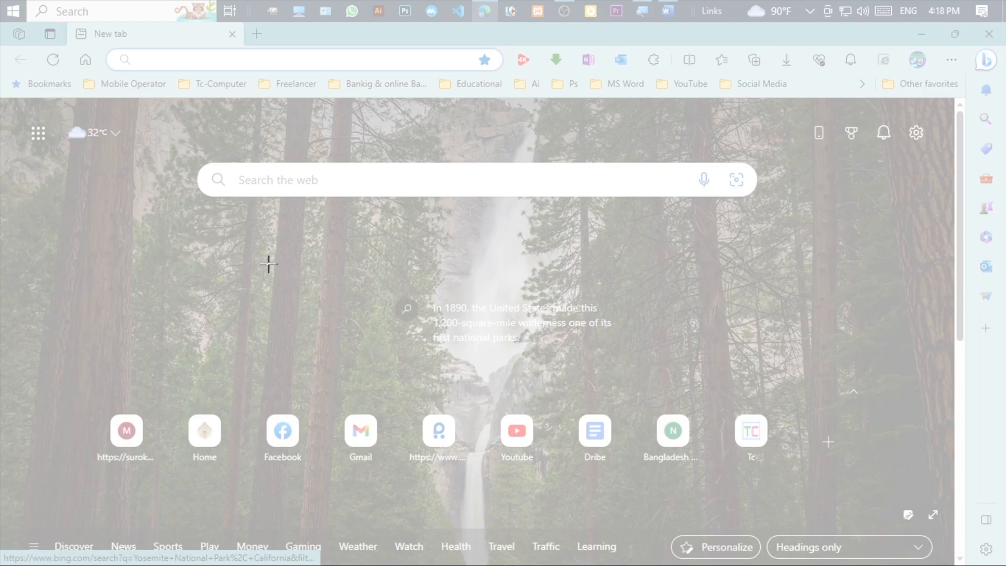
left_click_drag(67, 358, 799, 483)
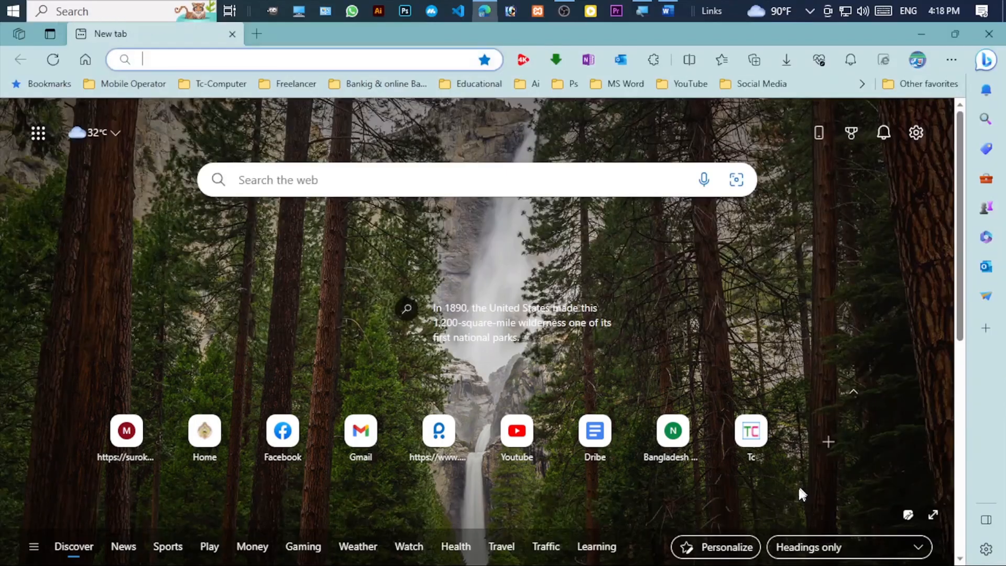
left_click_drag(410, 232, 402, 387)
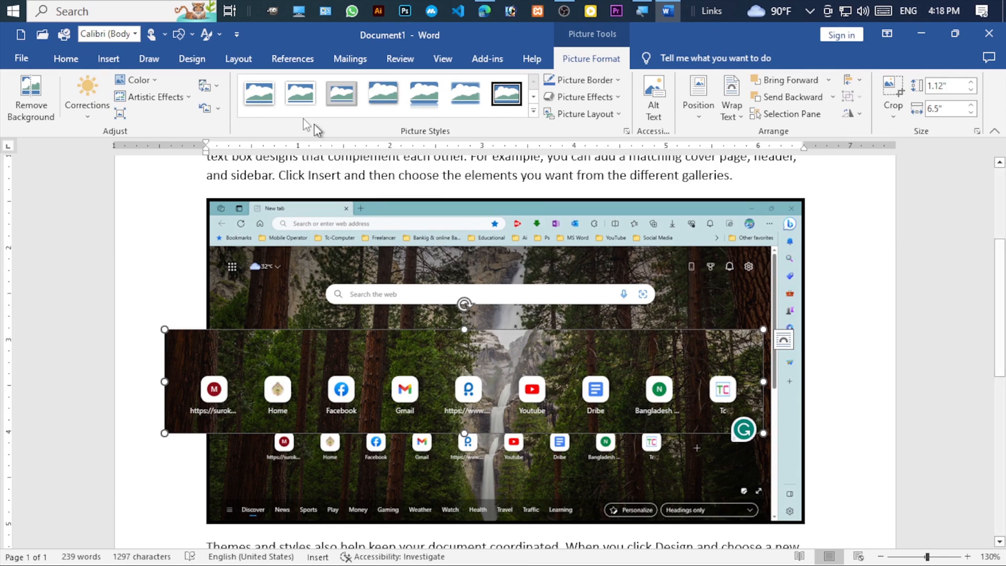
- Show the commands for inserting objects into the document
left_click(106, 61)
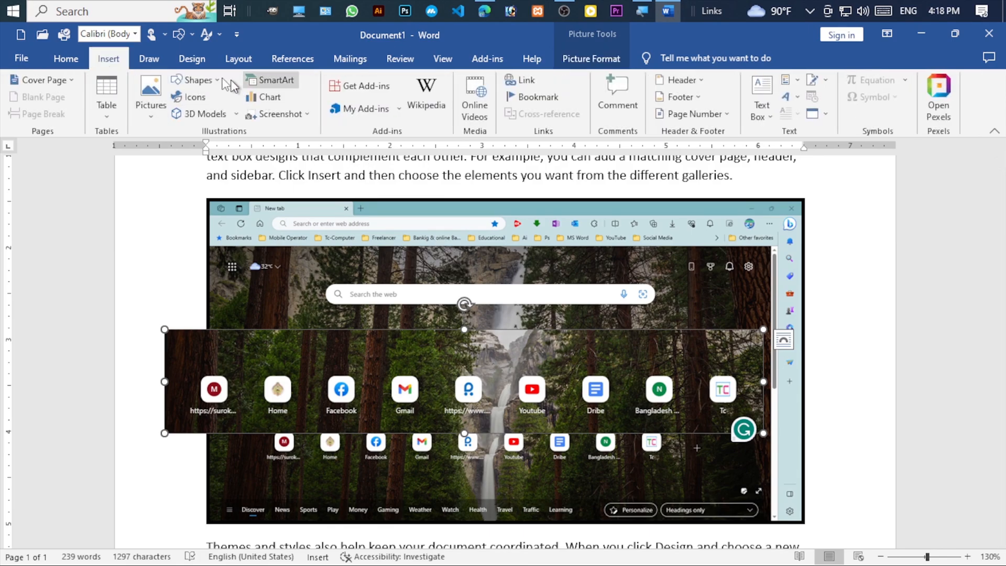